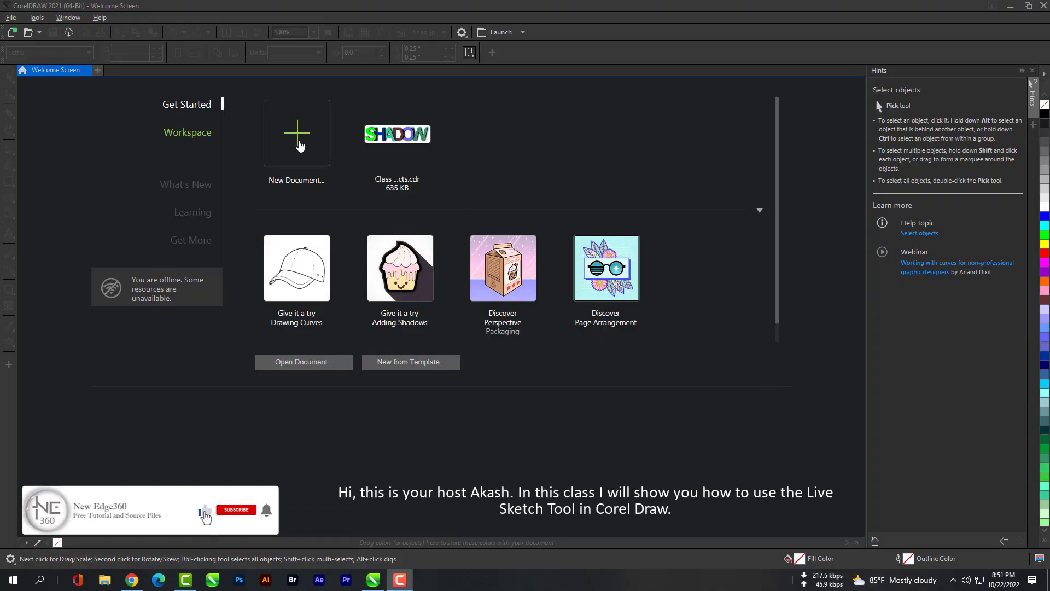
# Create a new 1920 × 1080 px RGB document named "Class 11 - Live Sketch Tool"
pyautogui.click(298, 144)
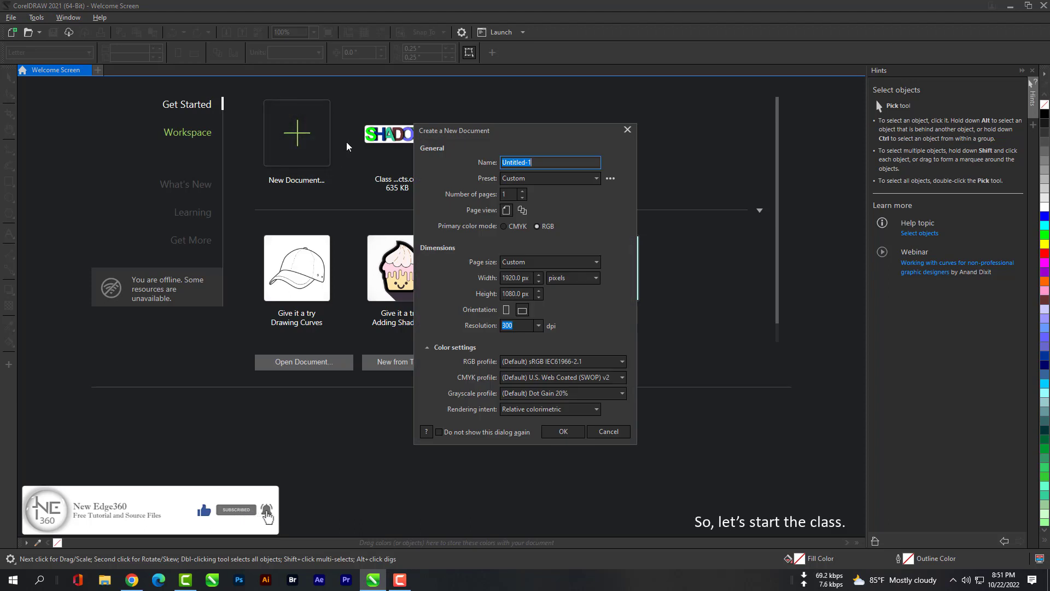
pyautogui.write('Class 11 - Live Sketch Tool')
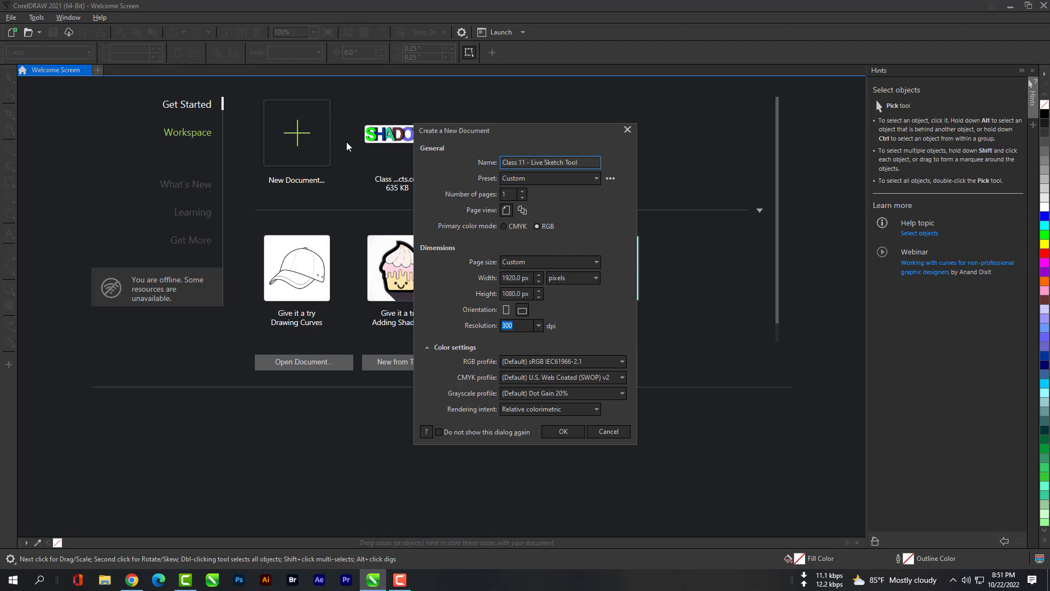
pyautogui.click(563, 431)
pyautogui.scroll(-1, 564, 433)
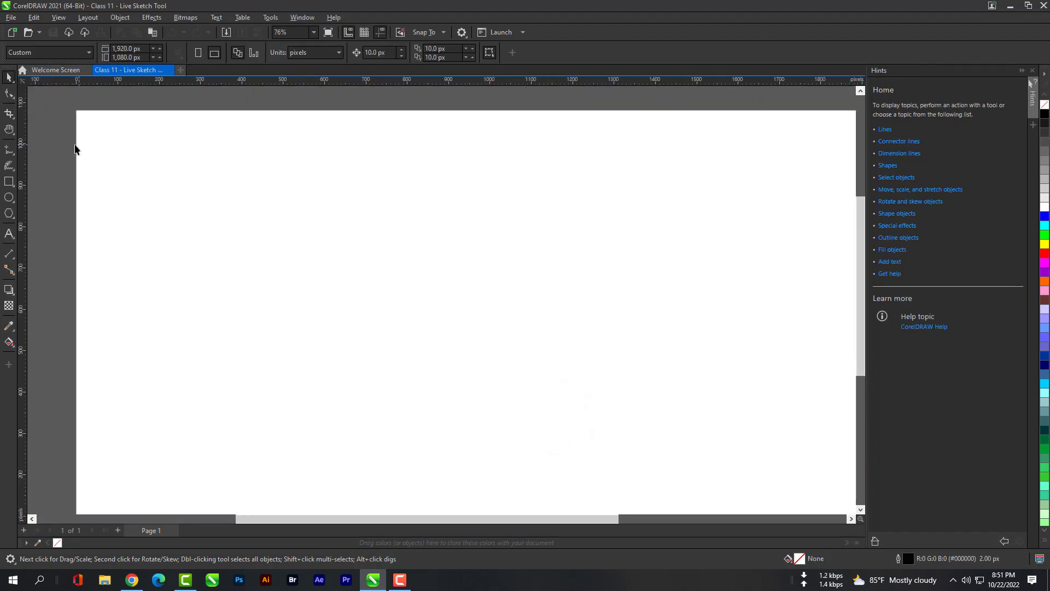
# Sketch a leaf with LiveSketch: a curved midrib ending in a short stem, and a rounded outline closed at the stem
pyautogui.click(10, 130)
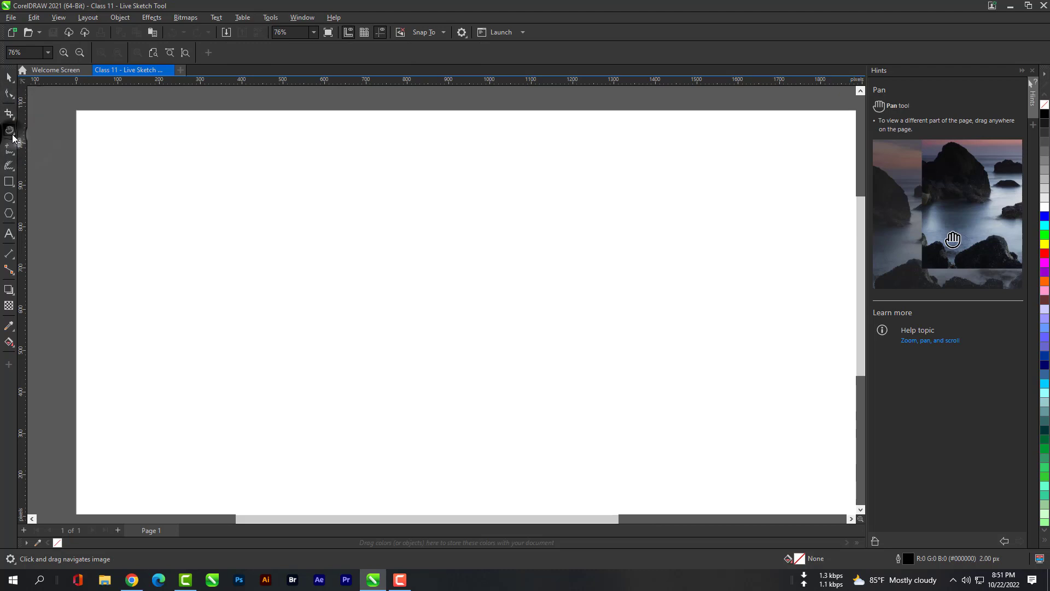
pyautogui.click(15, 135)
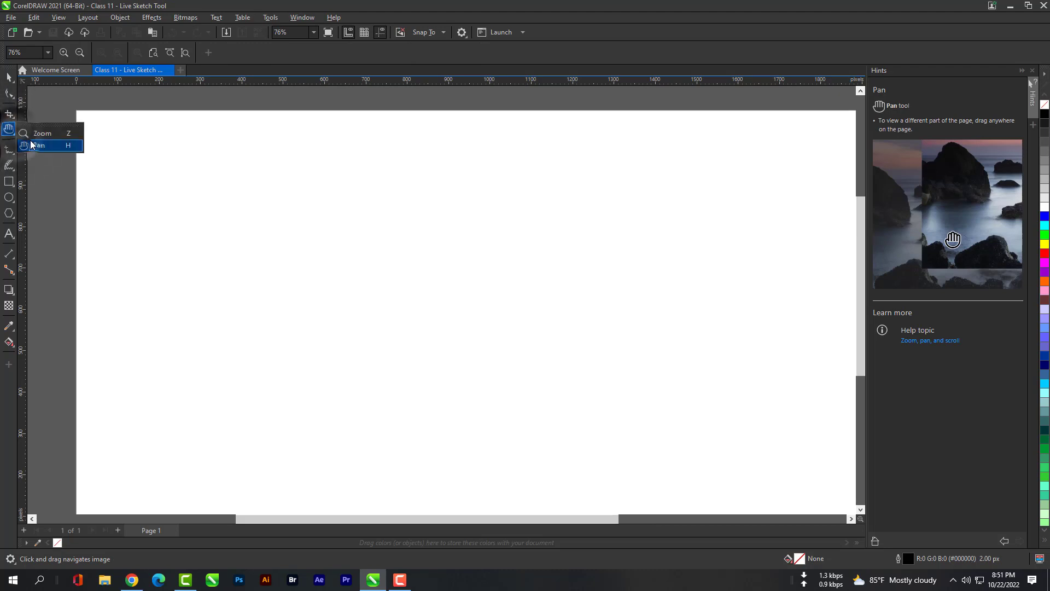
pyautogui.click(37, 146)
pyautogui.moveTo(506, 321); pyautogui.dragTo(477, 302)
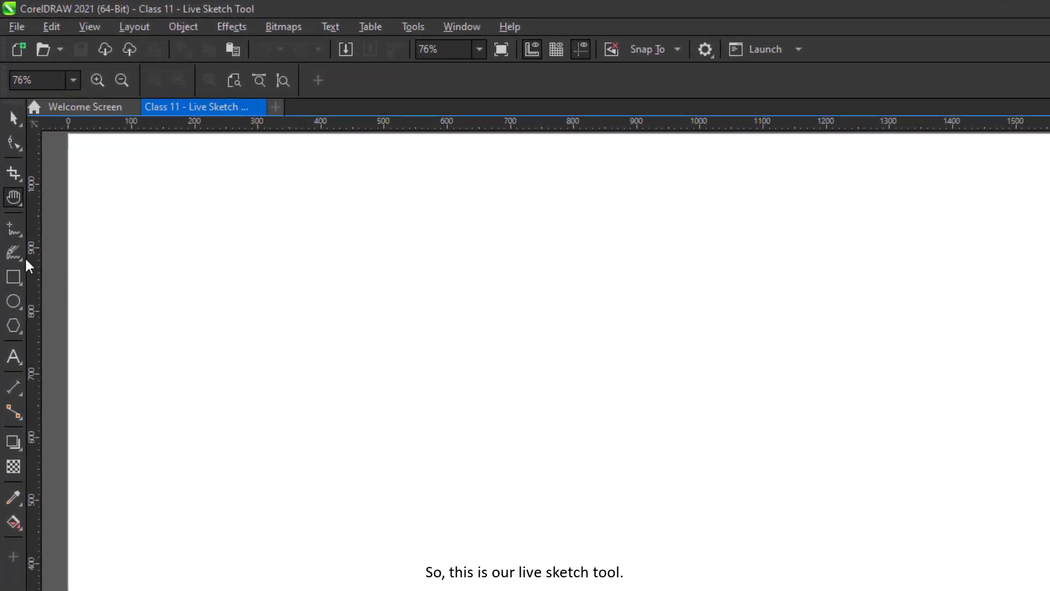
pyautogui.click(21, 259)
pyautogui.click(38, 276)
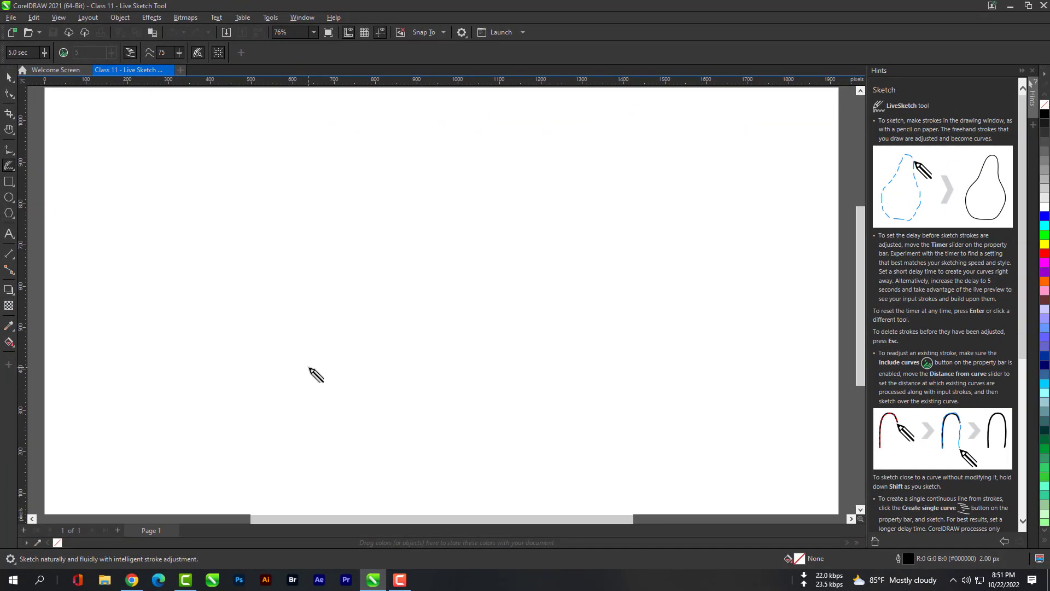
pyautogui.moveTo(464, 550); pyautogui.dragTo(539, 423)
pyautogui.moveTo(359, 281)
pyautogui.mouseDown()
pyautogui.moveTo(446, 257)
pyautogui.moveTo(568, 239)
pyautogui.moveTo(516, 201)
pyautogui.moveTo(429, 191)
pyautogui.moveTo(372, 202)
pyautogui.moveTo(325, 238)
pyautogui.moveTo(316, 277)
pyautogui.moveTo(323, 321)
pyautogui.moveTo(375, 339)
pyautogui.moveTo(443, 338)
pyautogui.moveTo(524, 308)
pyautogui.moveTo(574, 239)
pyautogui.mouseUp()
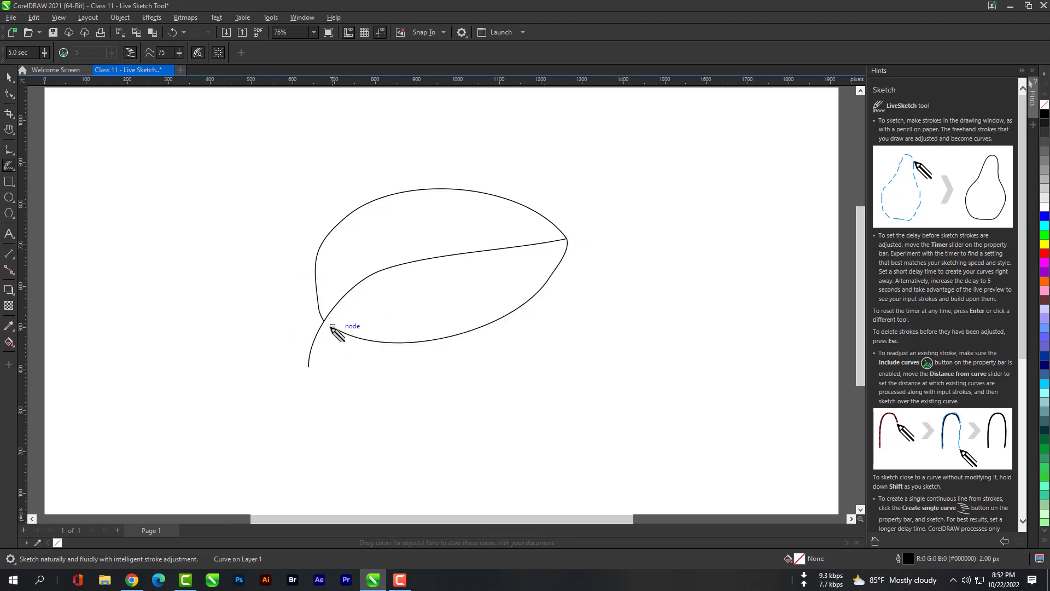
pyautogui.moveTo(332, 327); pyautogui.dragTo(328, 323)
pyautogui.hotkey('ctrl', 'z')
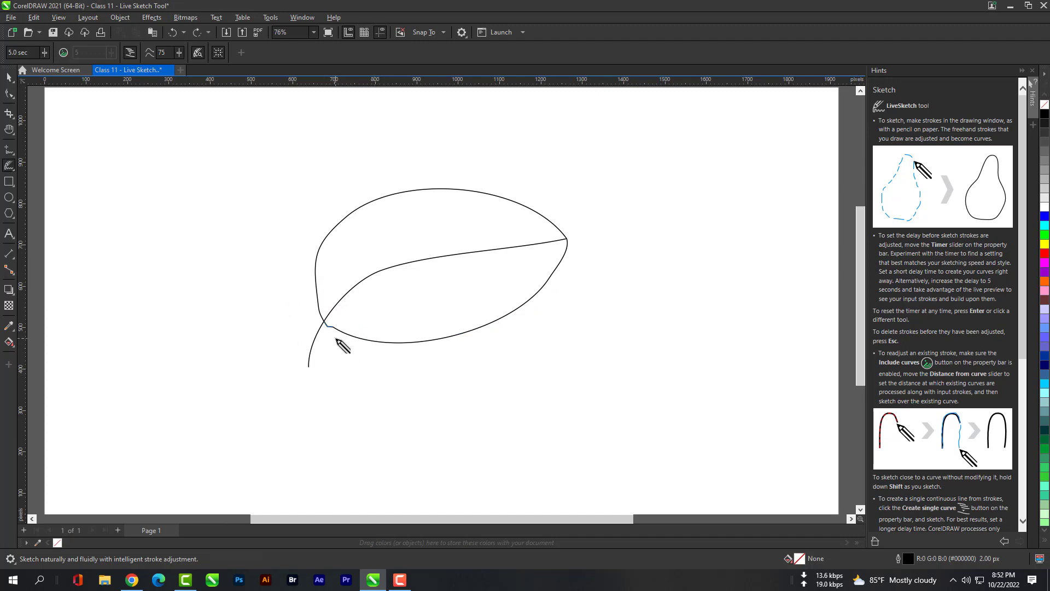
pyautogui.moveTo(332, 327)
pyautogui.mouseDown()
pyautogui.moveTo(346, 333)
pyautogui.moveTo(323, 322)
pyautogui.mouseUp()
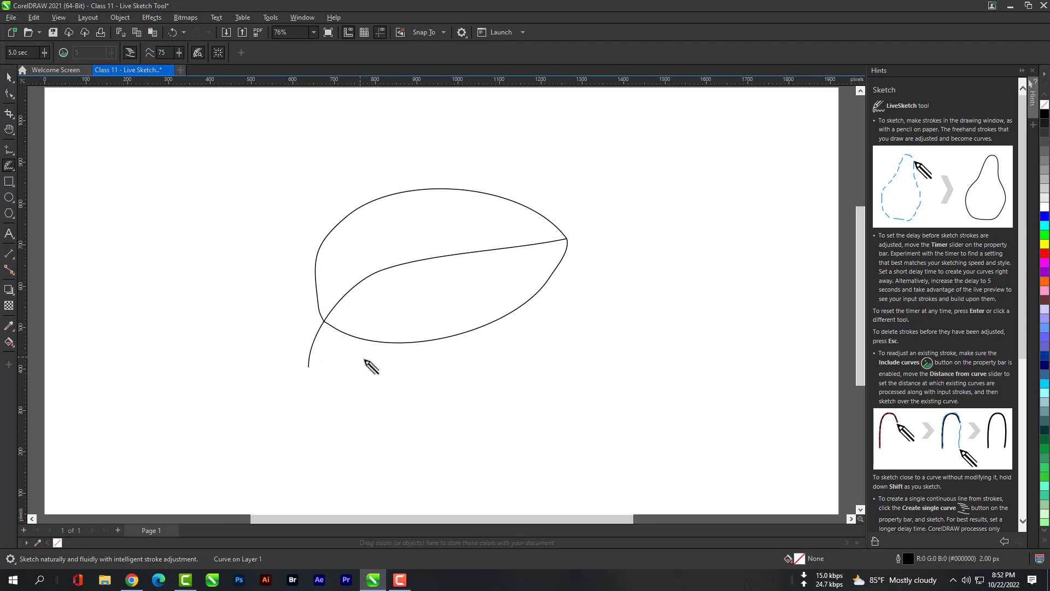
# Sketch six curved side veins running from the midrib to the leaf's upper edge
pyautogui.moveTo(345, 292); pyautogui.dragTo(345, 217)
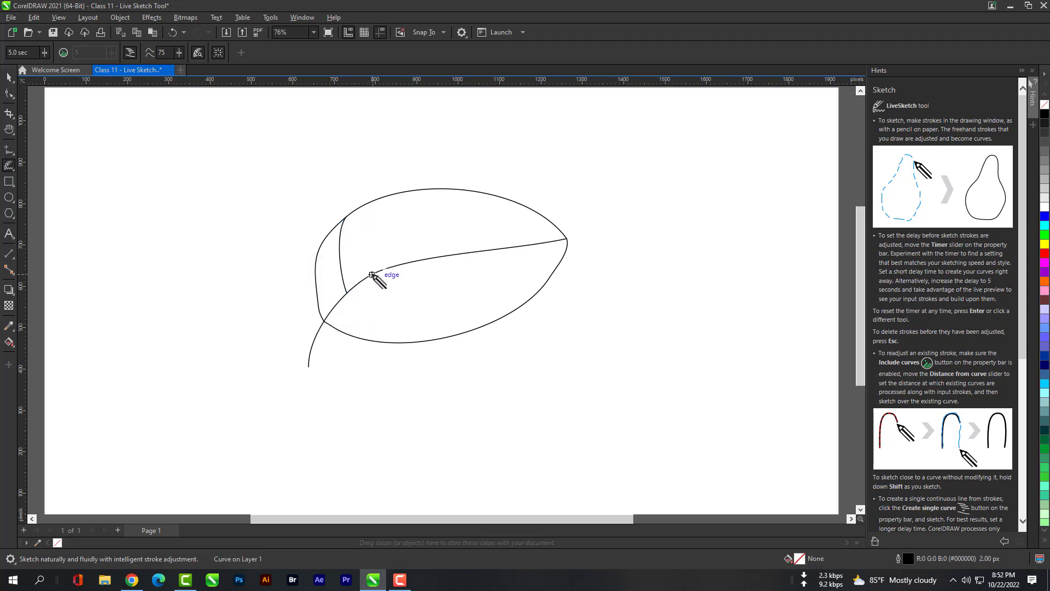
pyautogui.moveTo(371, 274); pyautogui.dragTo(383, 195)
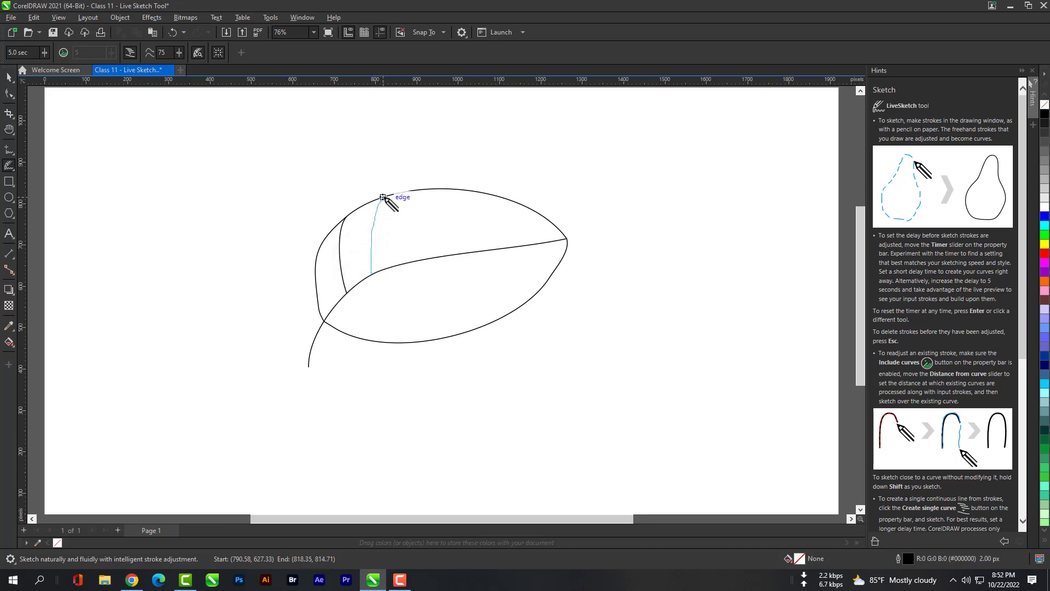
pyautogui.moveTo(406, 263); pyautogui.dragTo(426, 189)
pyautogui.moveTo(441, 257); pyautogui.dragTo(467, 190)
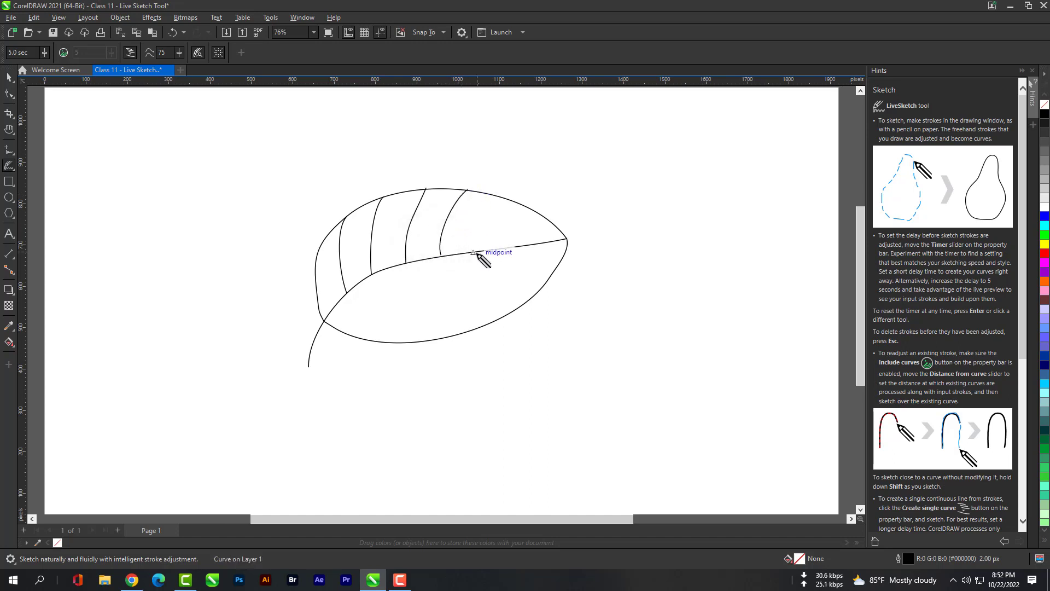
pyautogui.moveTo(474, 252); pyautogui.dragTo(500, 198)
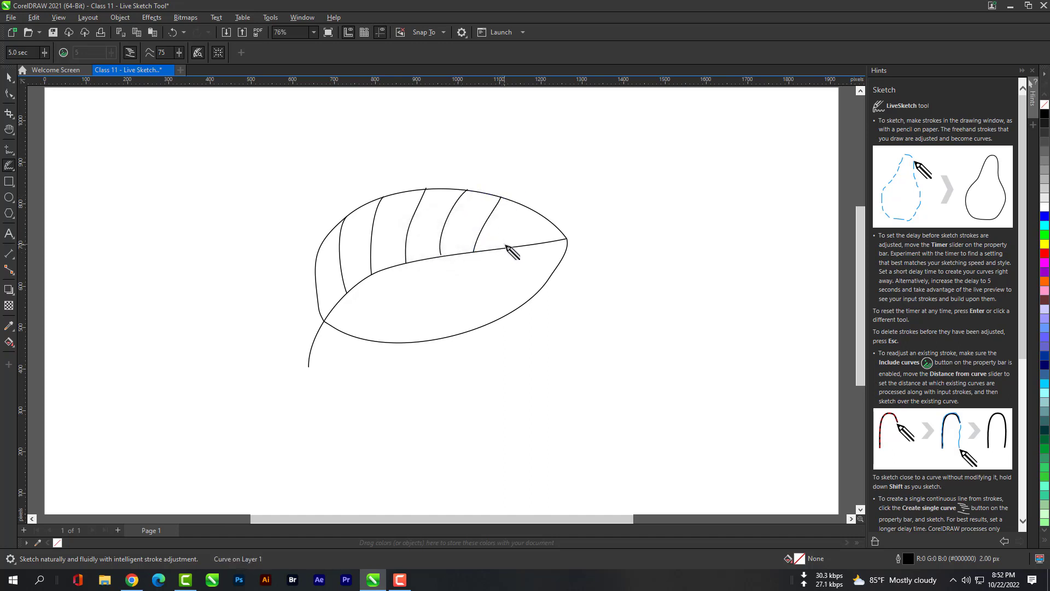
pyautogui.moveTo(503, 249); pyautogui.dragTo(532, 210)
# Sketch the side veins running from the midrib to the leaf's lower edge, including a small one near the tip
pyautogui.moveTo(503, 249); pyautogui.dragTo(547, 277)
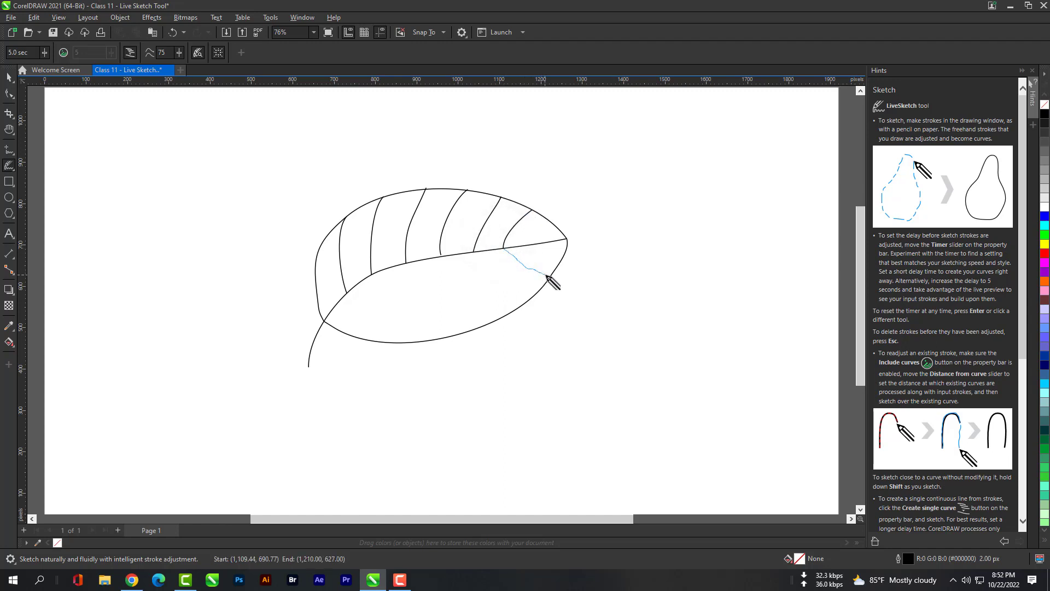
pyautogui.moveTo(474, 252); pyautogui.dragTo(513, 309)
pyautogui.moveTo(441, 253)
pyautogui.mouseDown()
pyautogui.moveTo(478, 300)
pyautogui.moveTo(483, 328)
pyautogui.mouseUp()
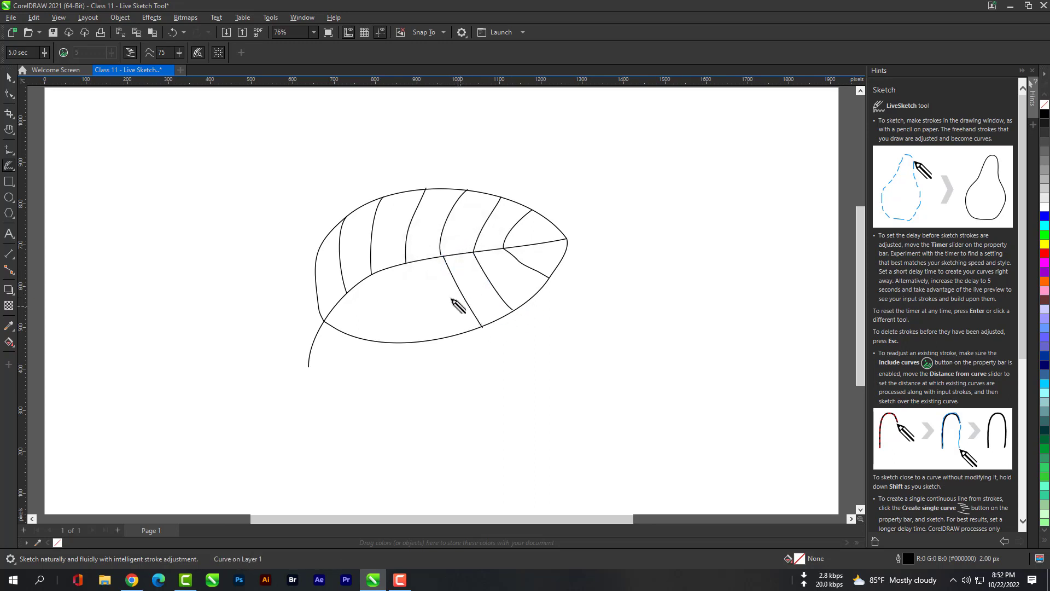
pyautogui.moveTo(405, 263); pyautogui.dragTo(427, 344)
pyautogui.moveTo(372, 273); pyautogui.dragTo(389, 339)
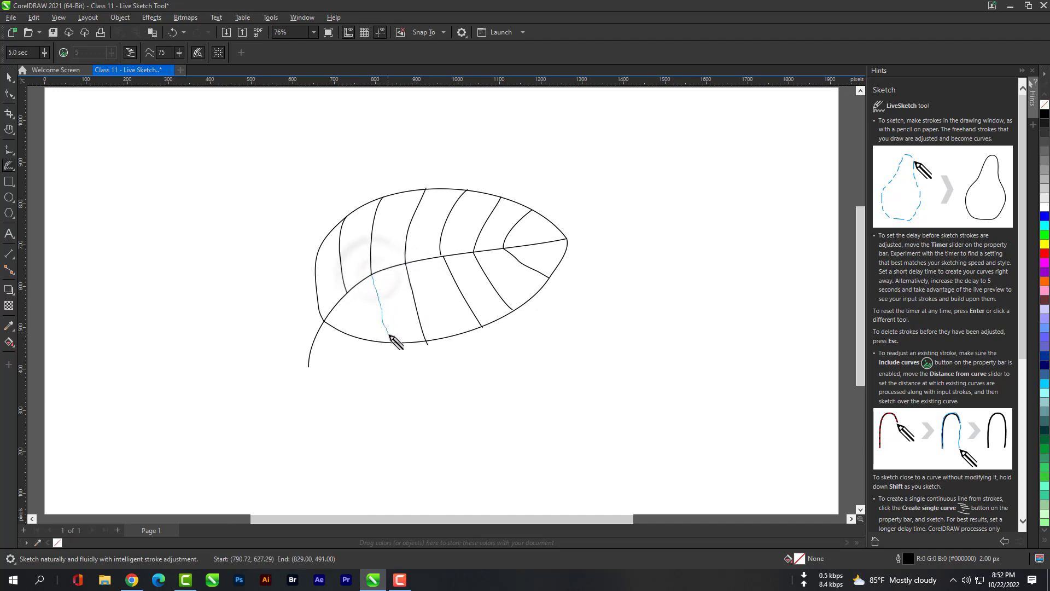
pyautogui.moveTo(347, 291); pyautogui.dragTo(365, 340)
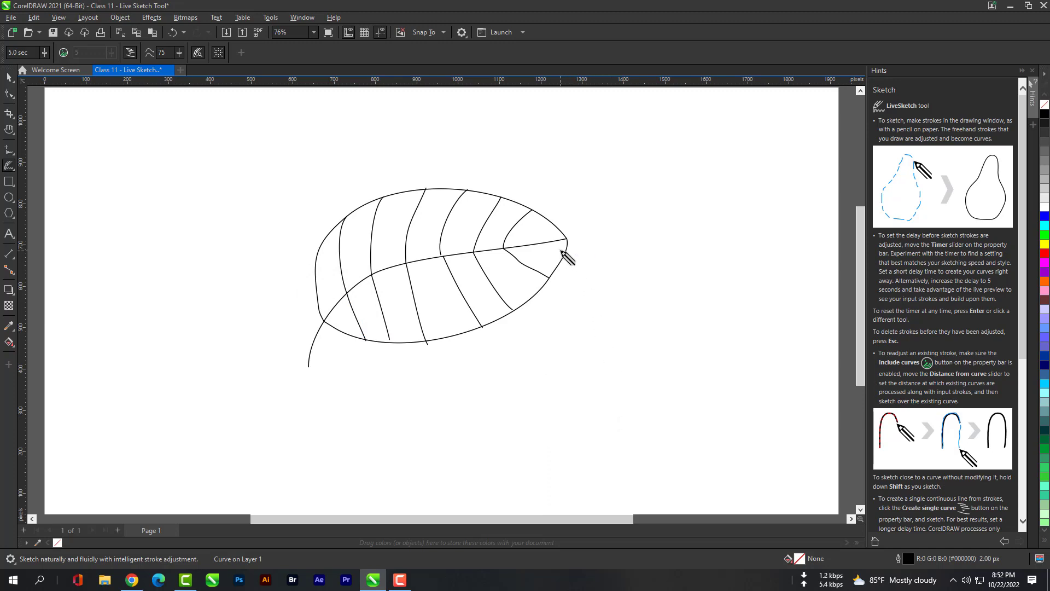
pyautogui.moveTo(536, 244)
pyautogui.mouseDown()
pyautogui.moveTo(548, 219)
pyautogui.moveTo(557, 265)
pyautogui.mouseUp()
# Select all the strokes of the sketched leaf and delete them
pyautogui.click(9, 79)
pyautogui.click(152, 170)
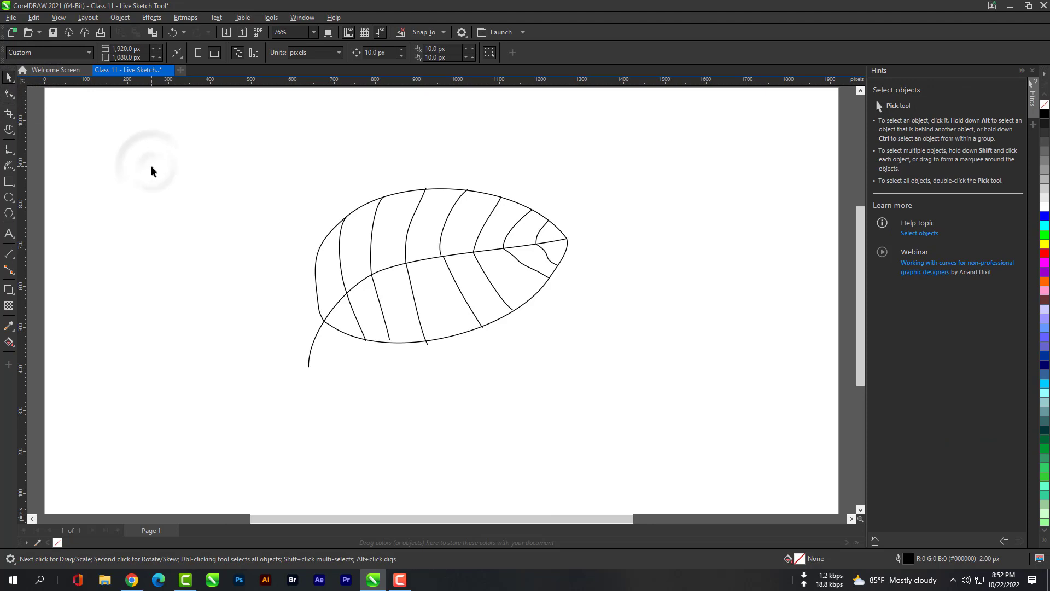
pyautogui.moveTo(162, 193); pyautogui.dragTo(662, 416)
pyautogui.press('Delete')
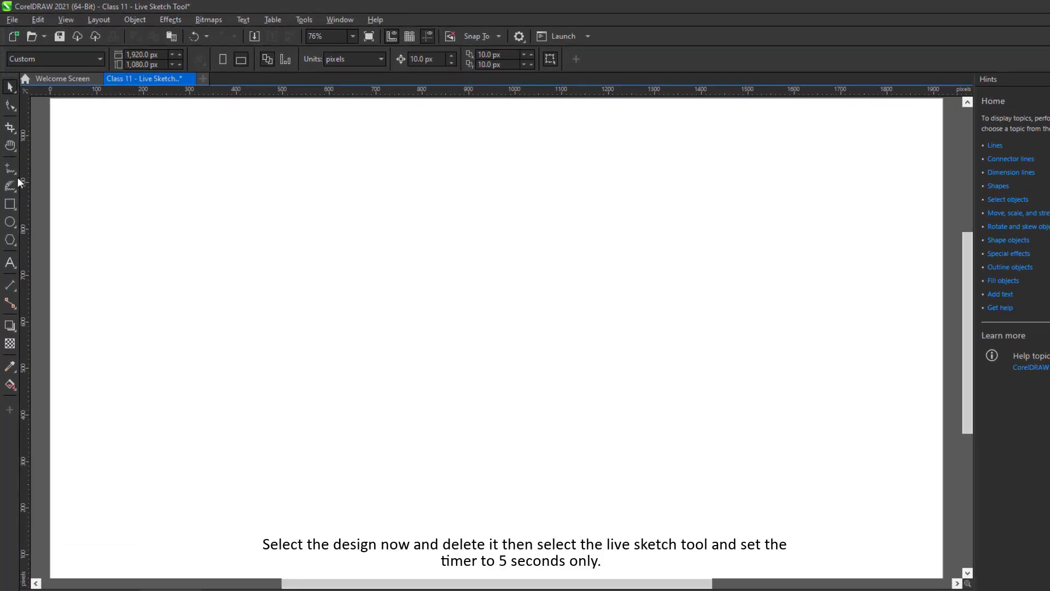
# Activate the LiveSketch tool with its timer at 5.0 seconds
pyautogui.click(10, 166)
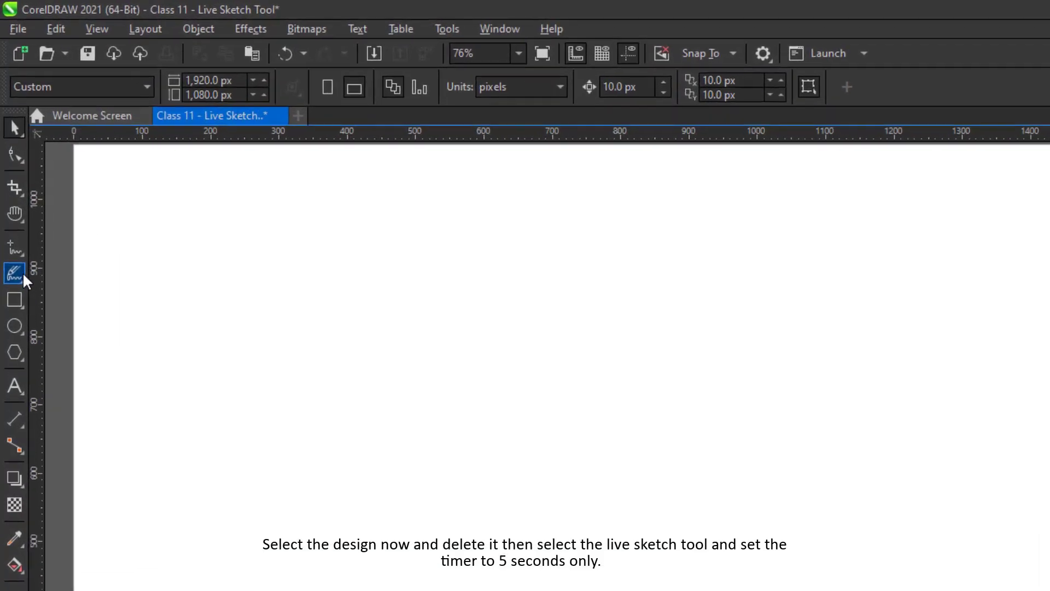
pyautogui.click(22, 288)
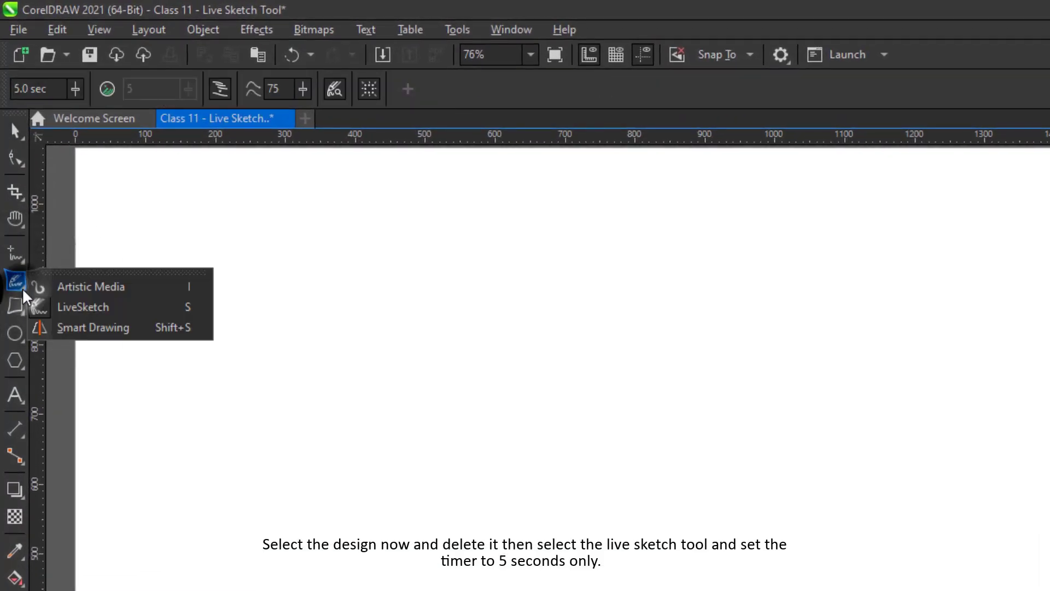
pyautogui.click(48, 303)
pyautogui.click(55, 89)
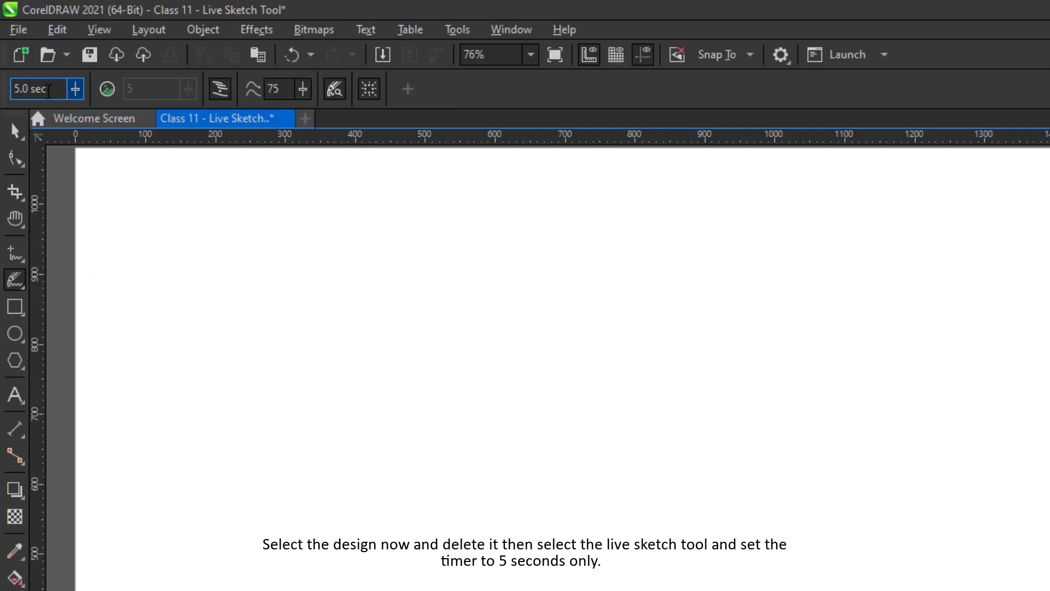
pyautogui.moveTo(55, 89); pyautogui.dragTo(10, 86)
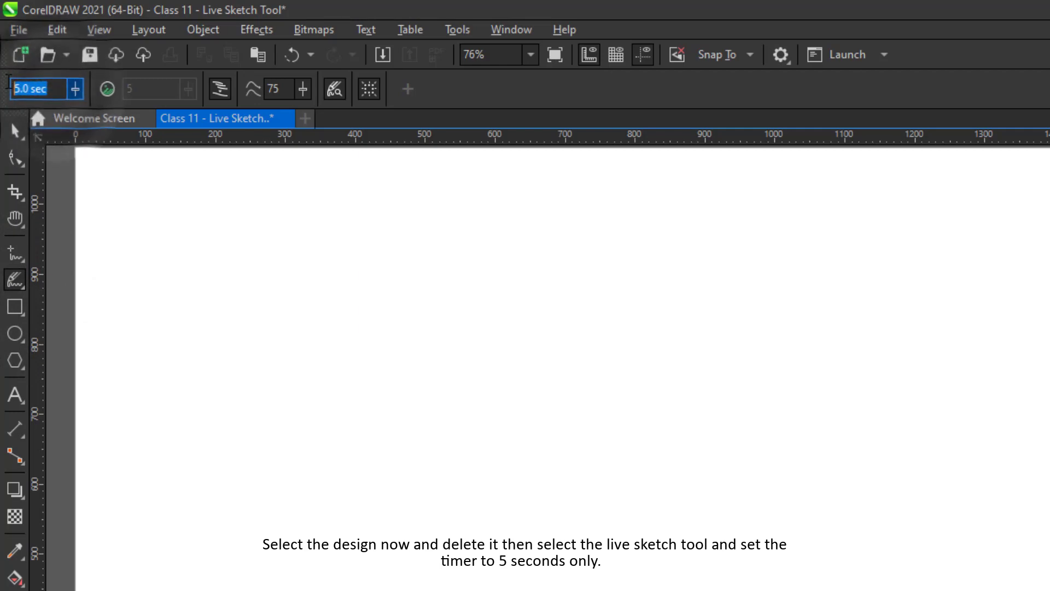
pyautogui.write('6')
pyautogui.press('Escape')
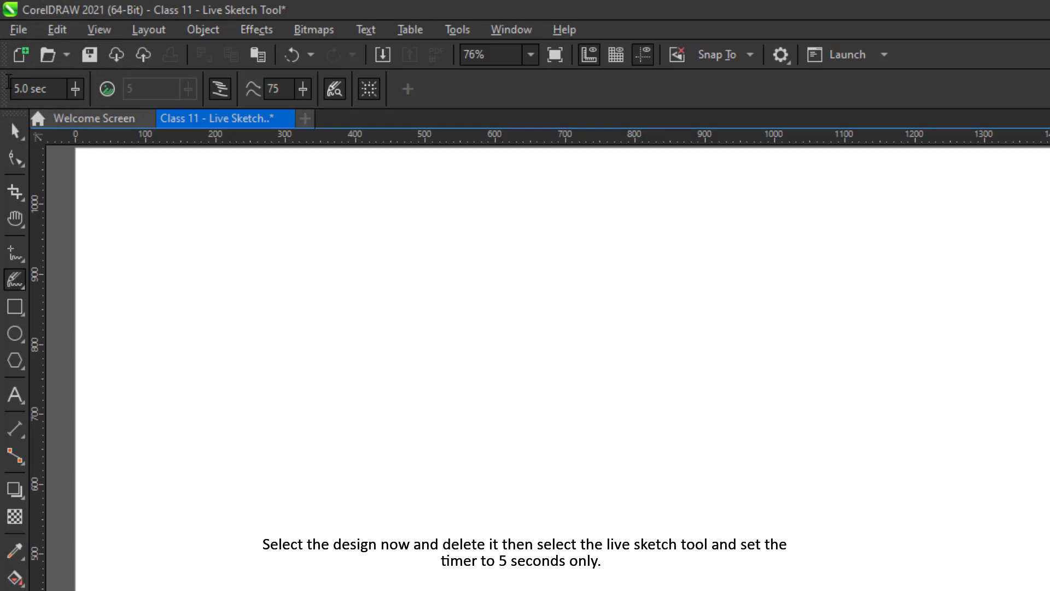
# Toggle LiveSketch's Include curves option on and off, and switch Create single curve off and back on
pyautogui.click(111, 95)
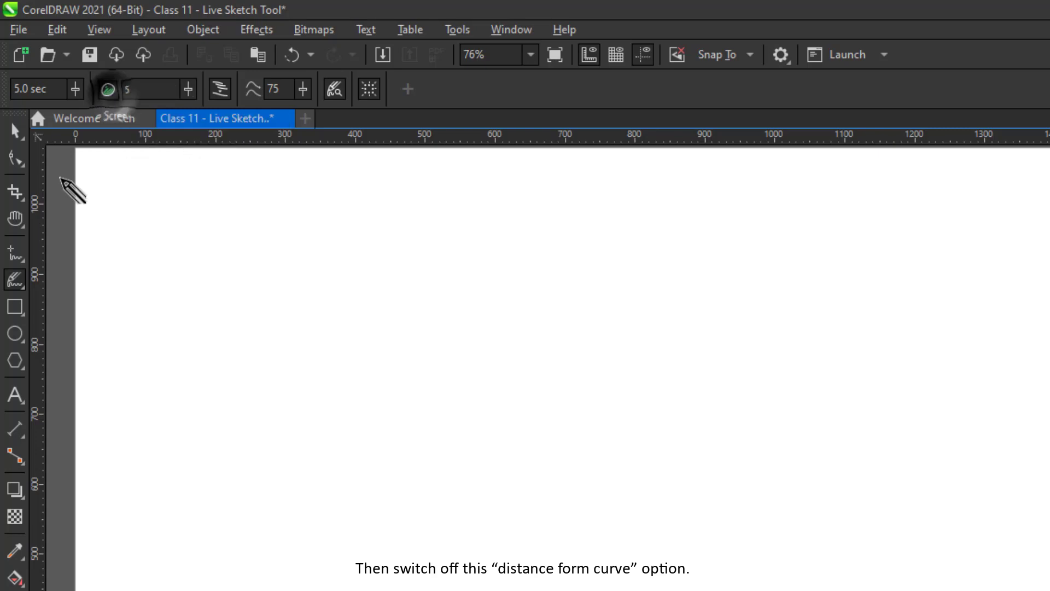
pyautogui.click(113, 94)
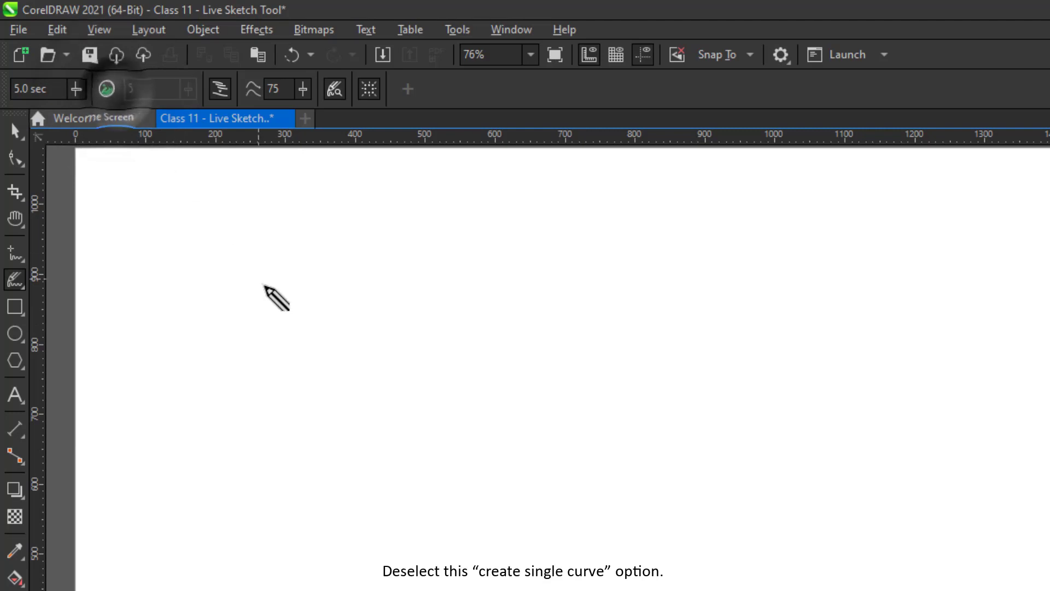
pyautogui.click(220, 89)
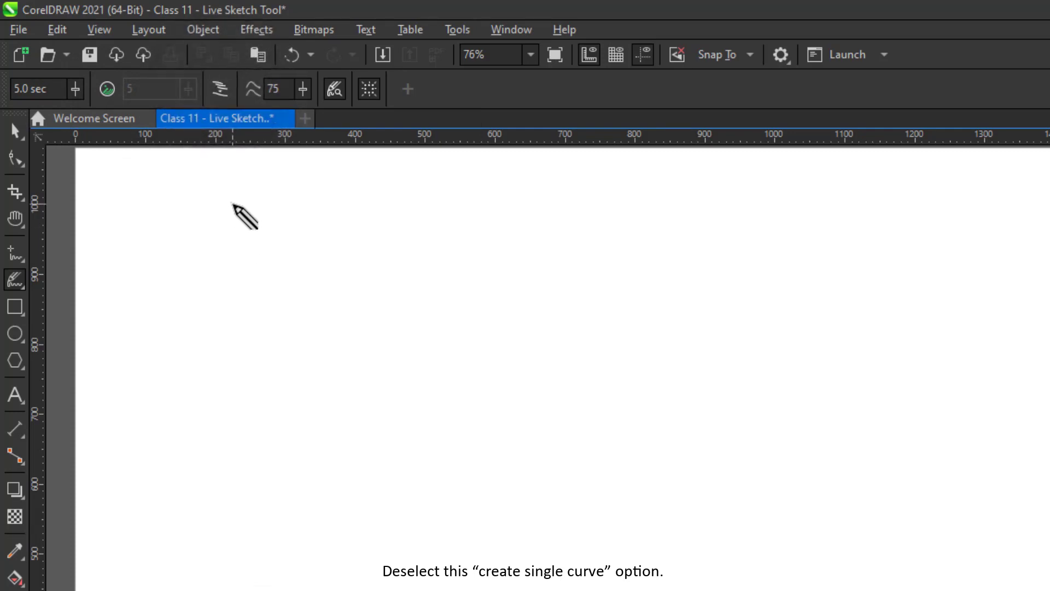
pyautogui.moveTo(49, 88); pyautogui.dragTo(3, 82)
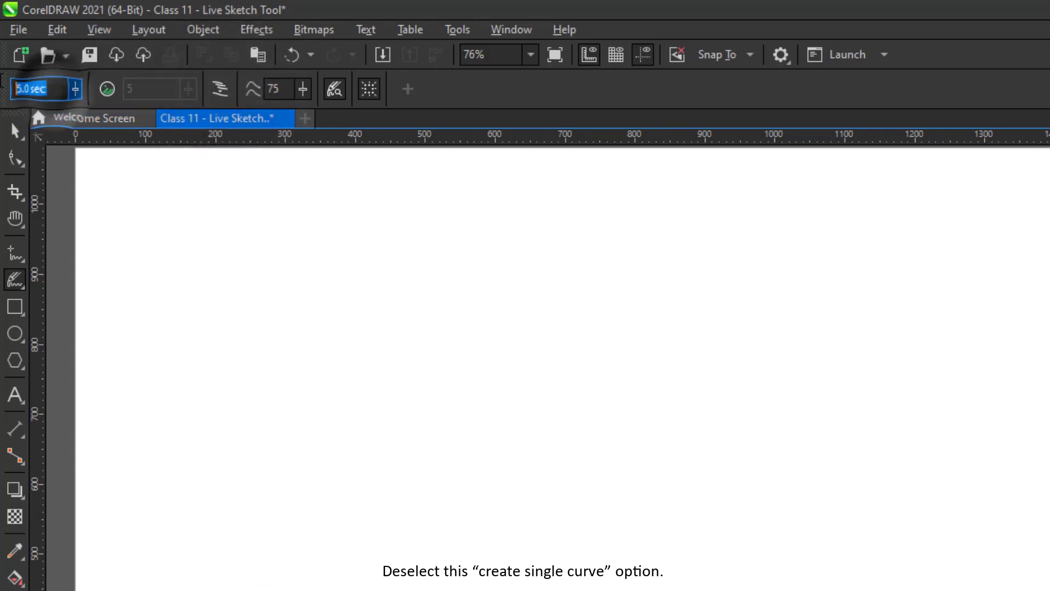
pyautogui.press('Return')
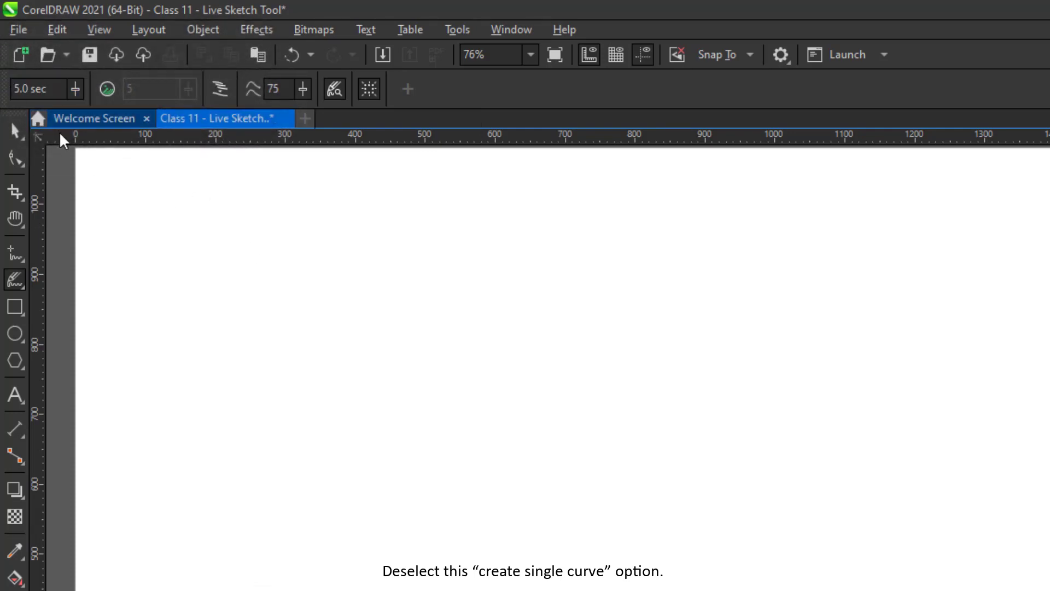
pyautogui.click(221, 93)
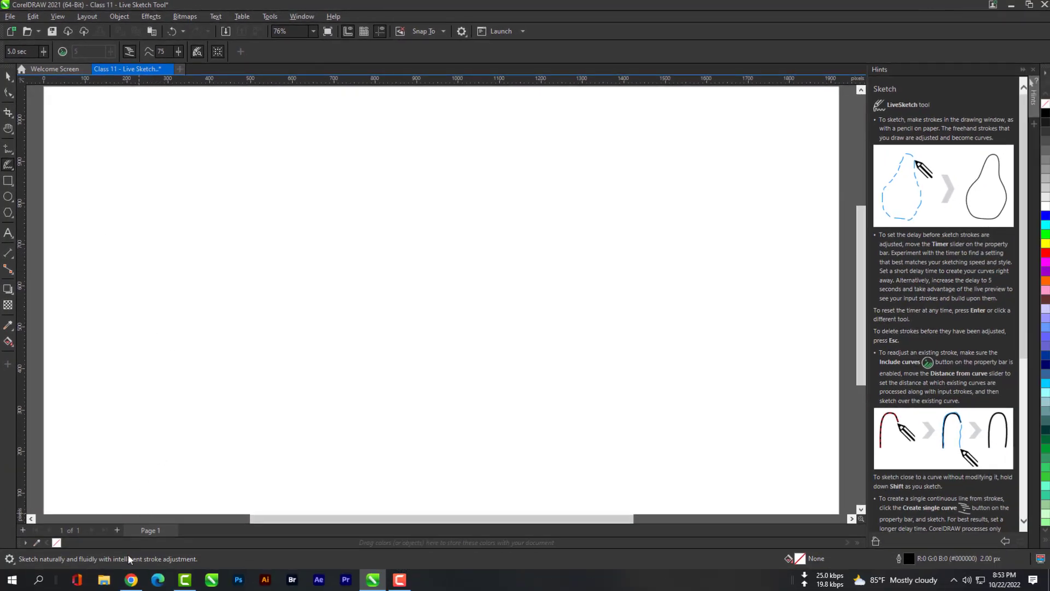
# Switch to Chrome and search Google Images for "leaf"
pyautogui.click(131, 579)
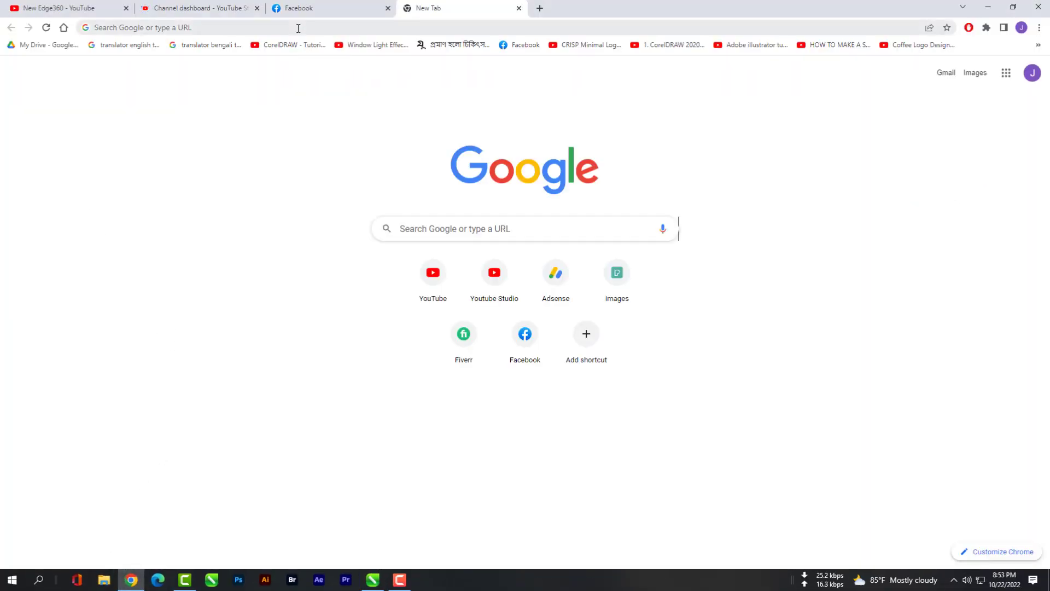
pyautogui.click(451, 229)
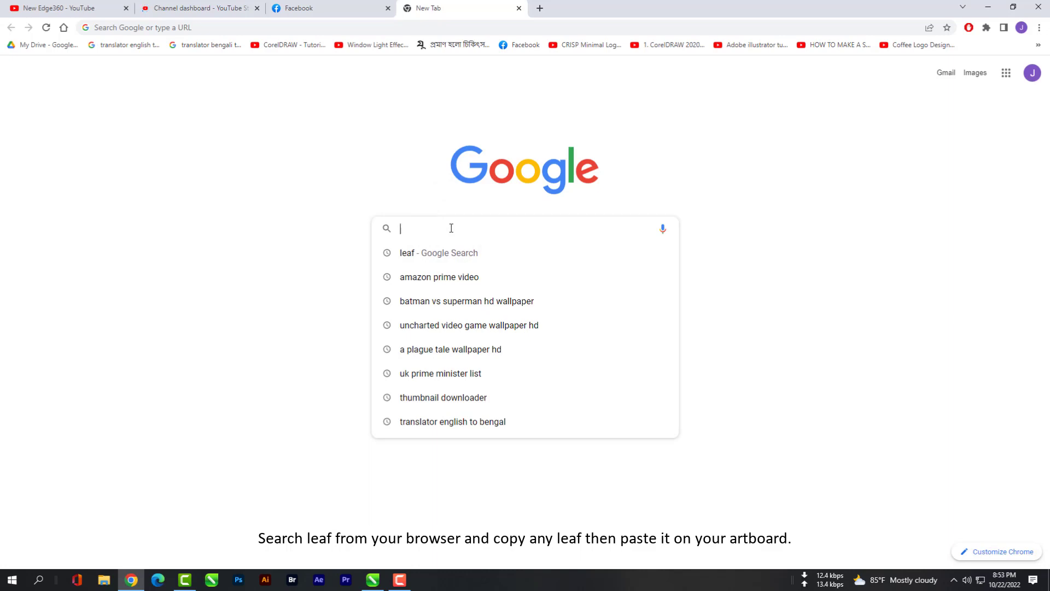
pyautogui.click(442, 254)
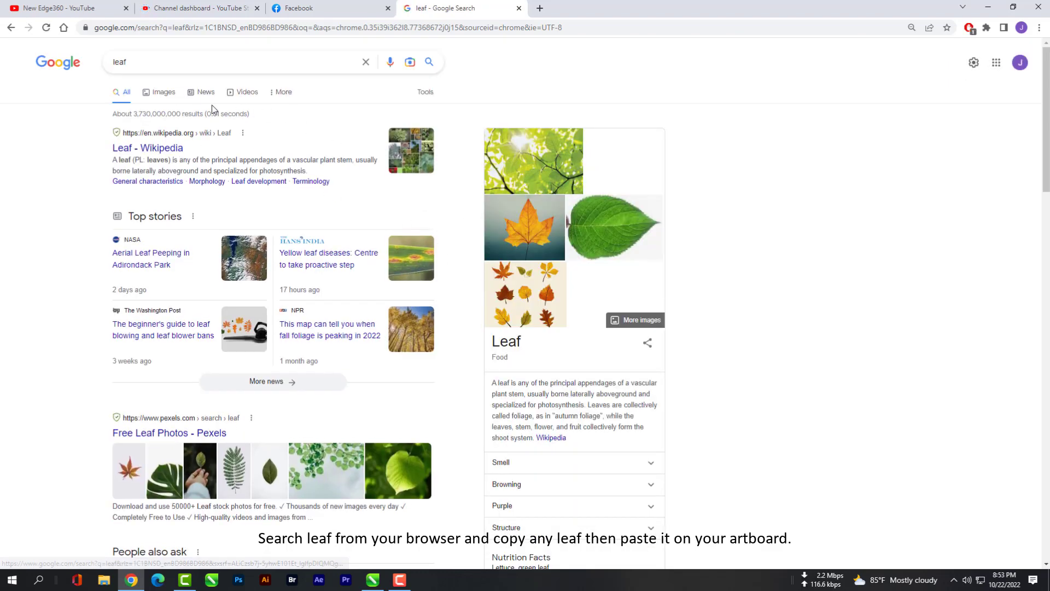
pyautogui.click(164, 93)
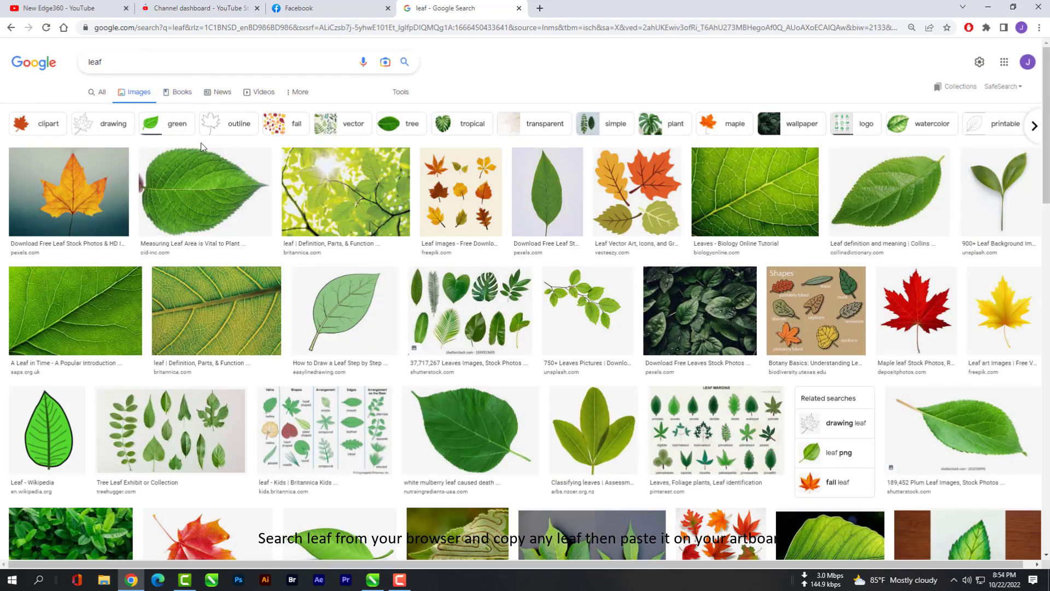
# Browse the leaf image results for a simple outlined leaf drawing suitable for tracing
pyautogui.scroll(-2, 550, 295)
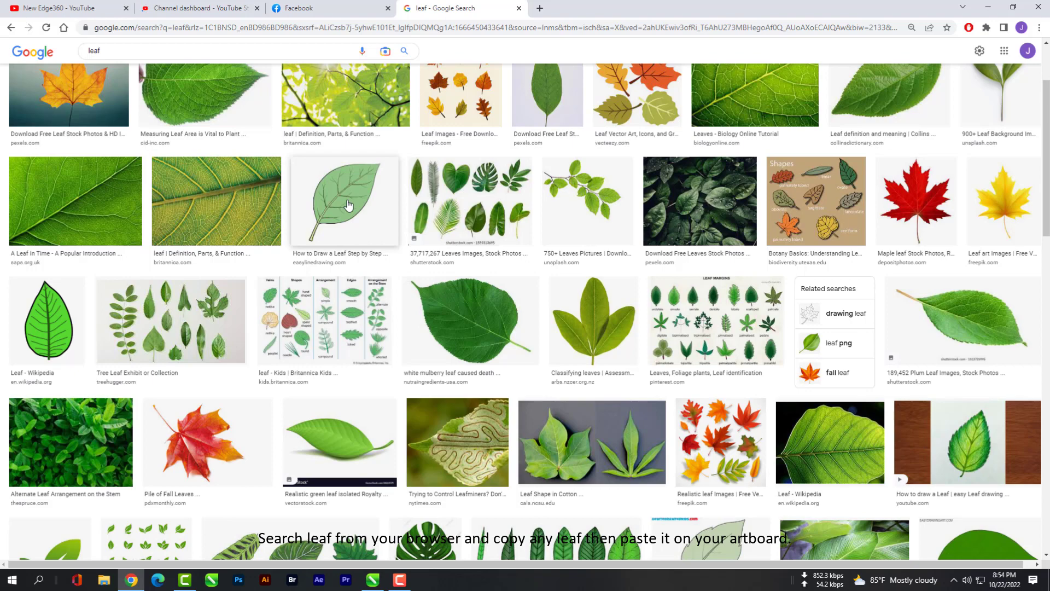
pyautogui.scroll(-3, 349, 206)
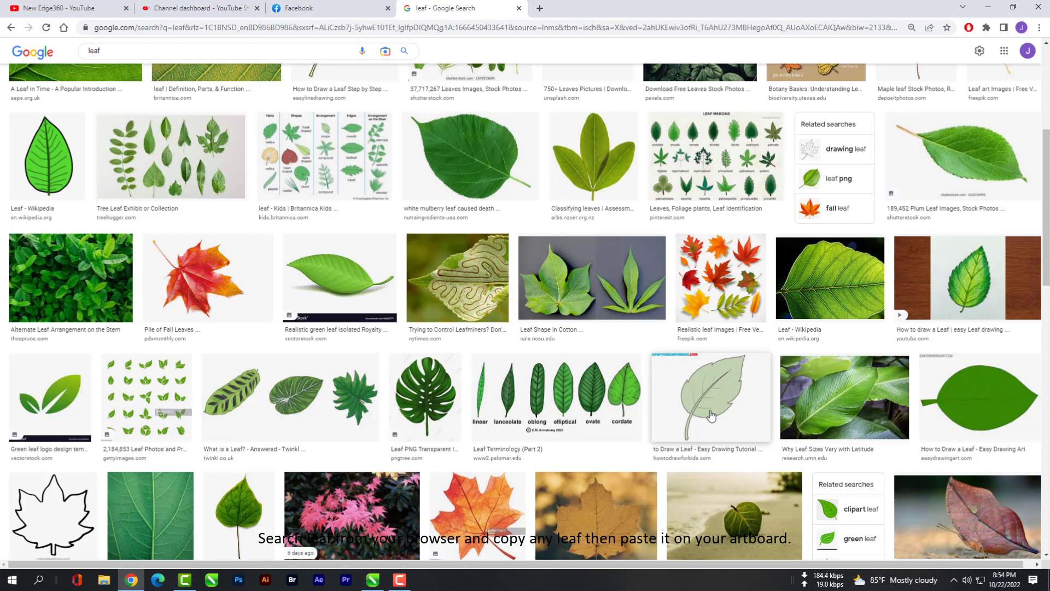
pyautogui.scroll(-2, 711, 415)
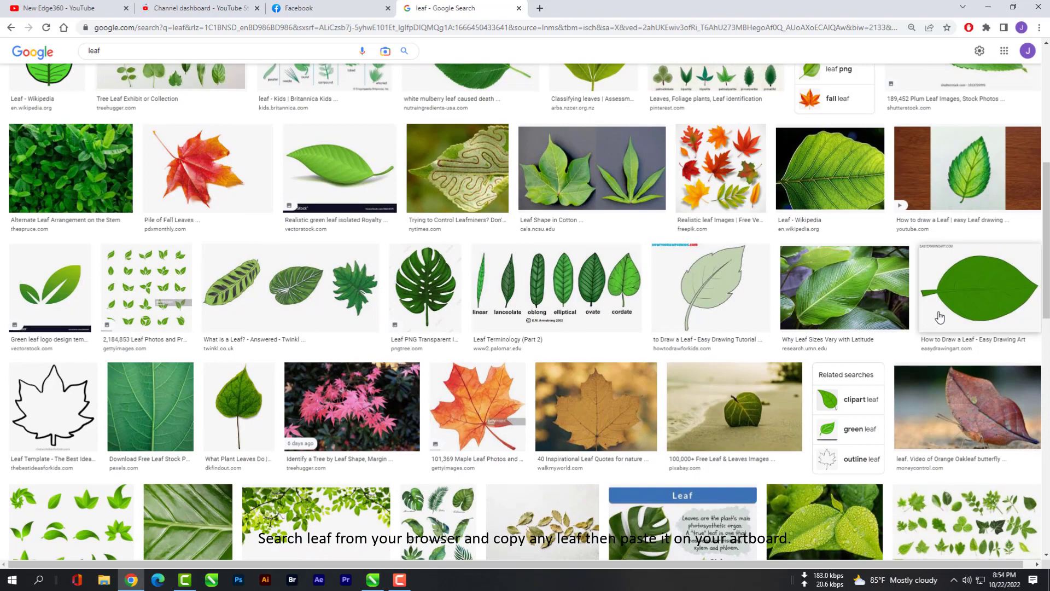
pyautogui.scroll(-6, 939, 318)
pyautogui.scroll(-4, 945, 317)
pyautogui.scroll(-2, 946, 319)
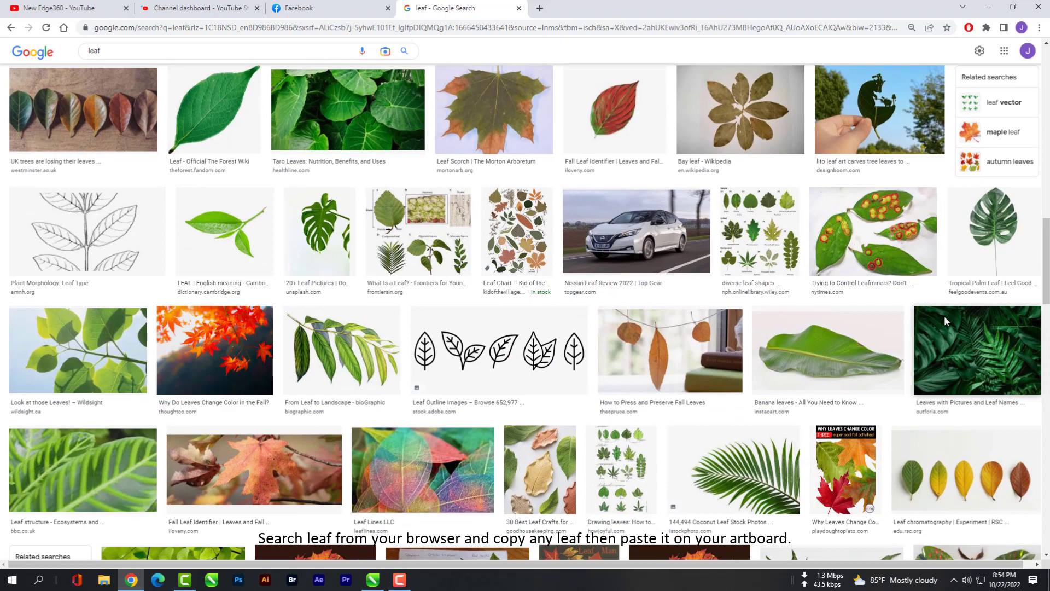
pyautogui.scroll(-4, 946, 322)
pyautogui.scroll(-4, 946, 322)
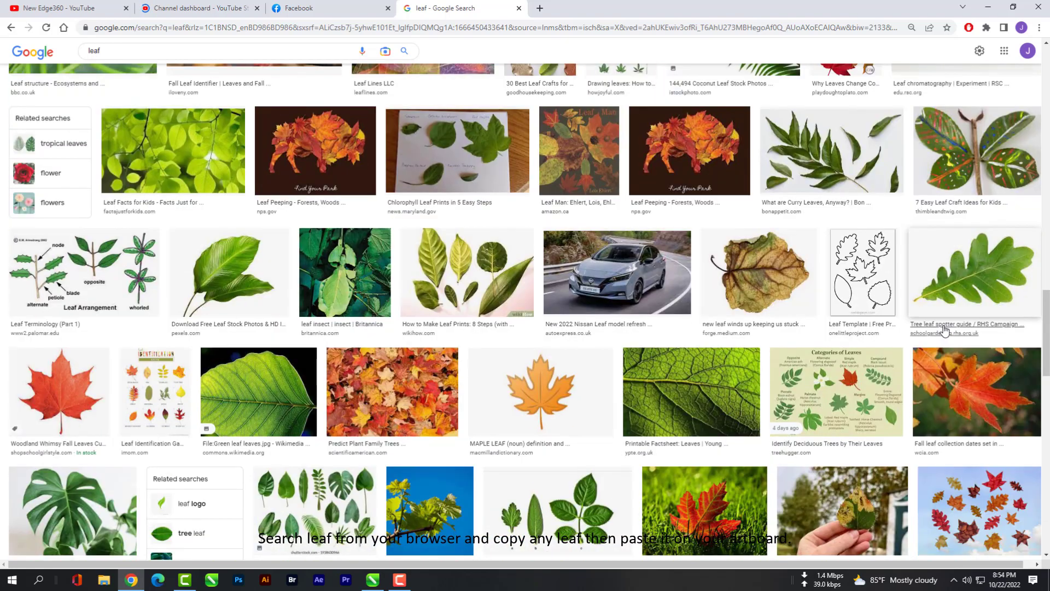
pyautogui.scroll(-5, 944, 328)
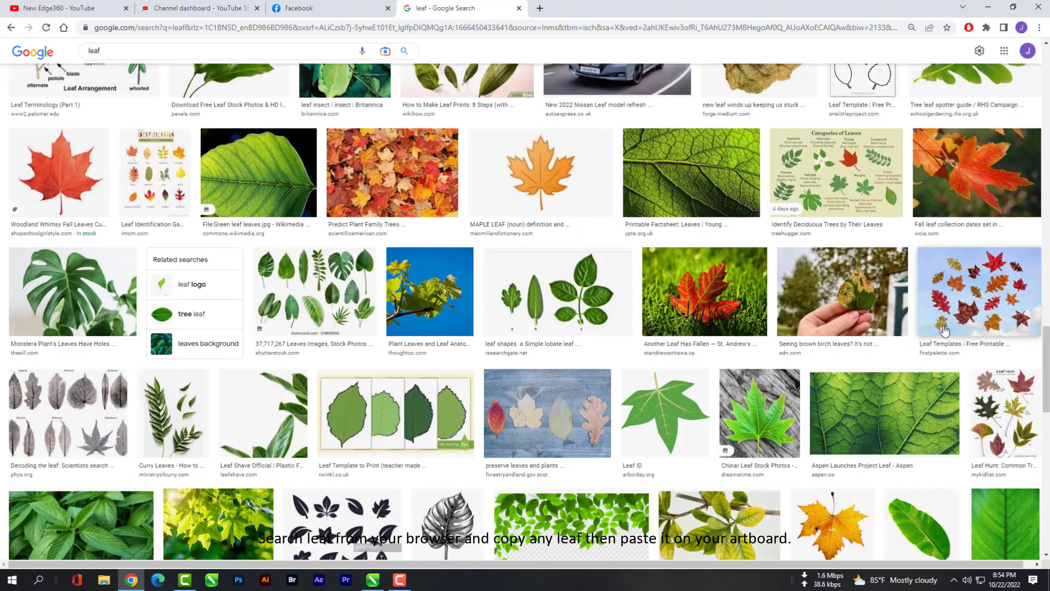
pyautogui.scroll(-4, 945, 330)
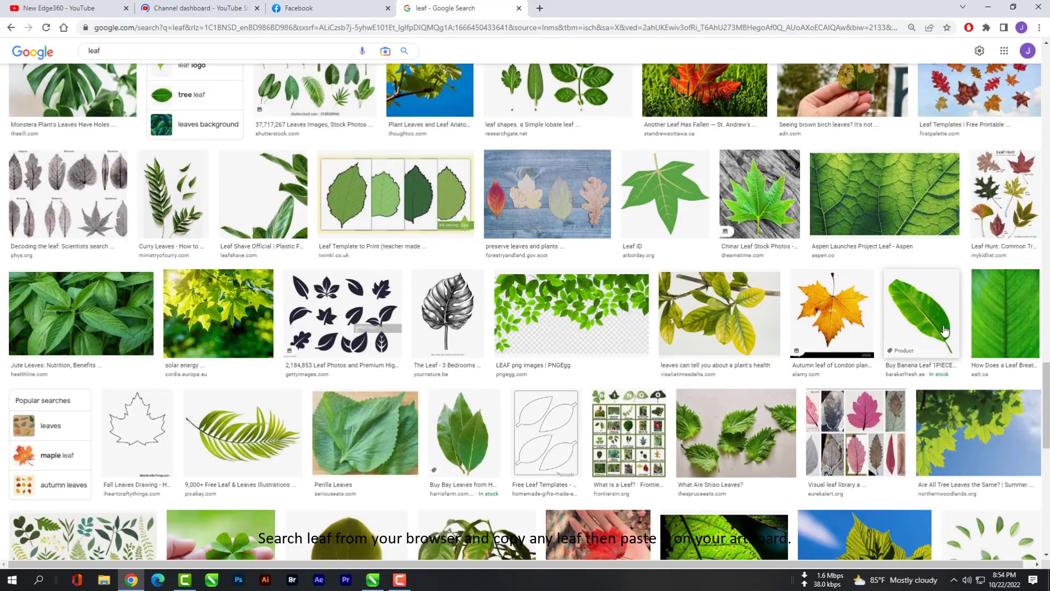
pyautogui.scroll(-3, 945, 330)
pyautogui.scroll(10, 945, 330)
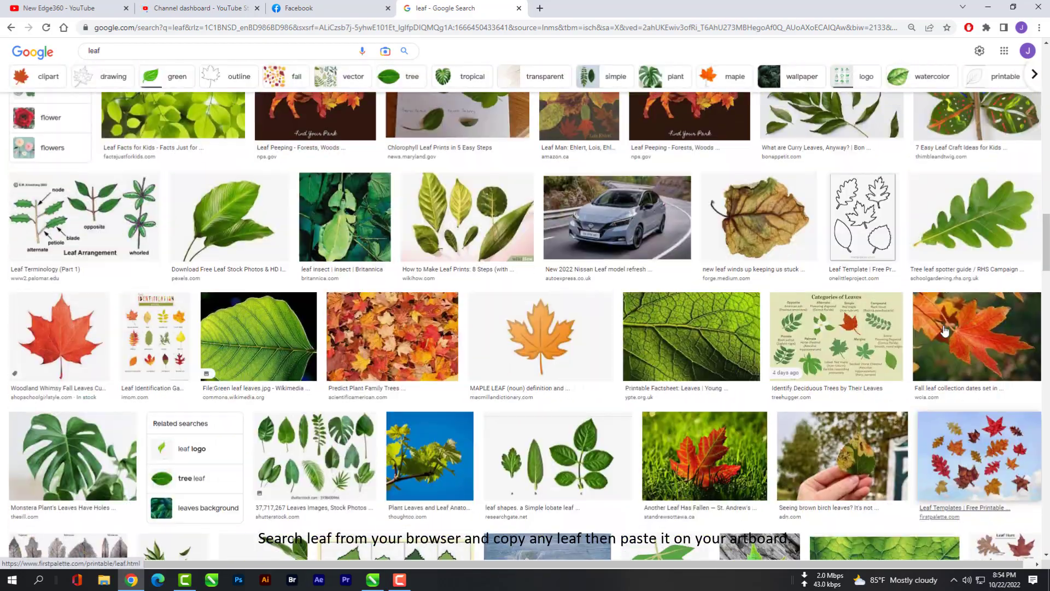
pyautogui.scroll(-7, 945, 330)
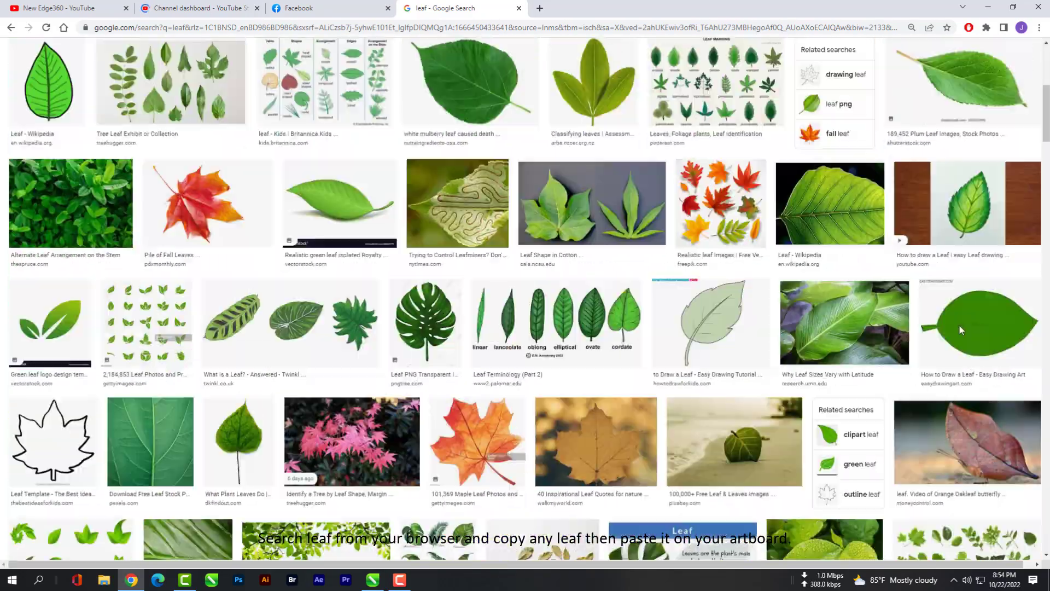
# Copy the howtodrawforkids.com leaf drawing from the image results and paste it onto the CorelDRAW page
pyautogui.click(707, 293)
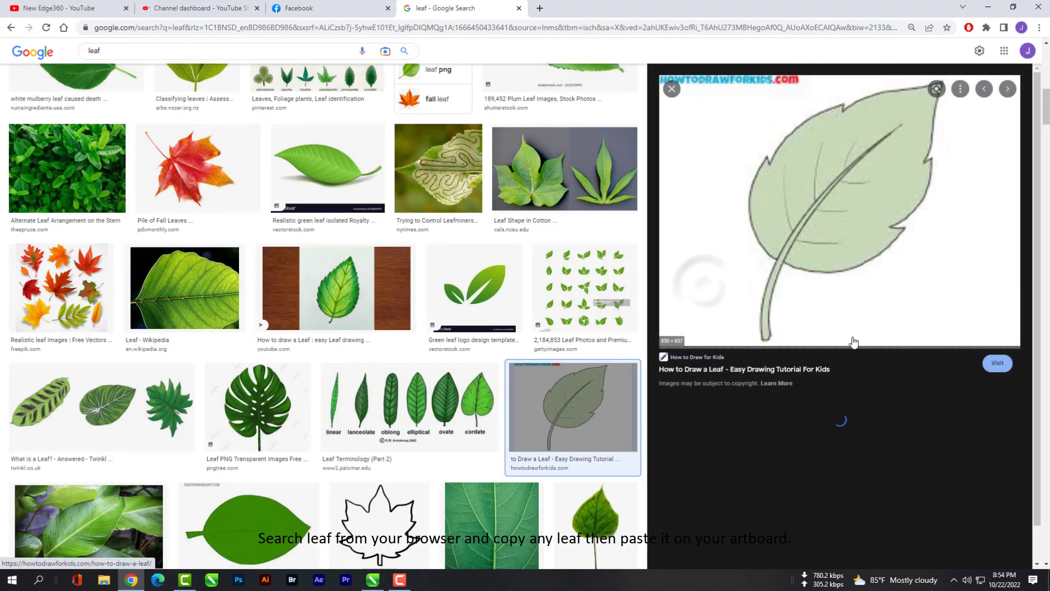
pyautogui.rightClick(871, 175)
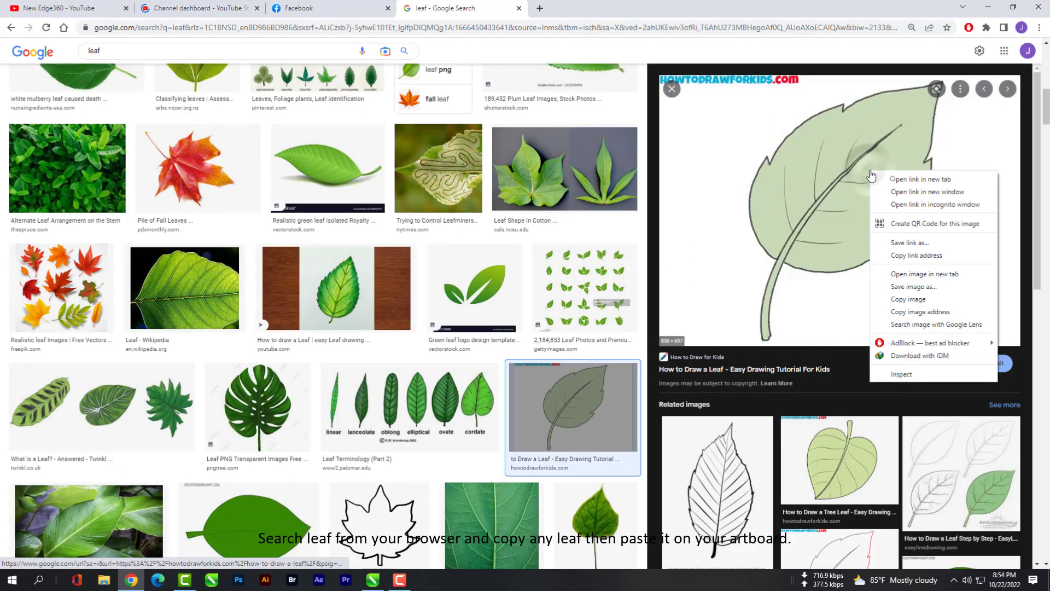
pyautogui.click(909, 299)
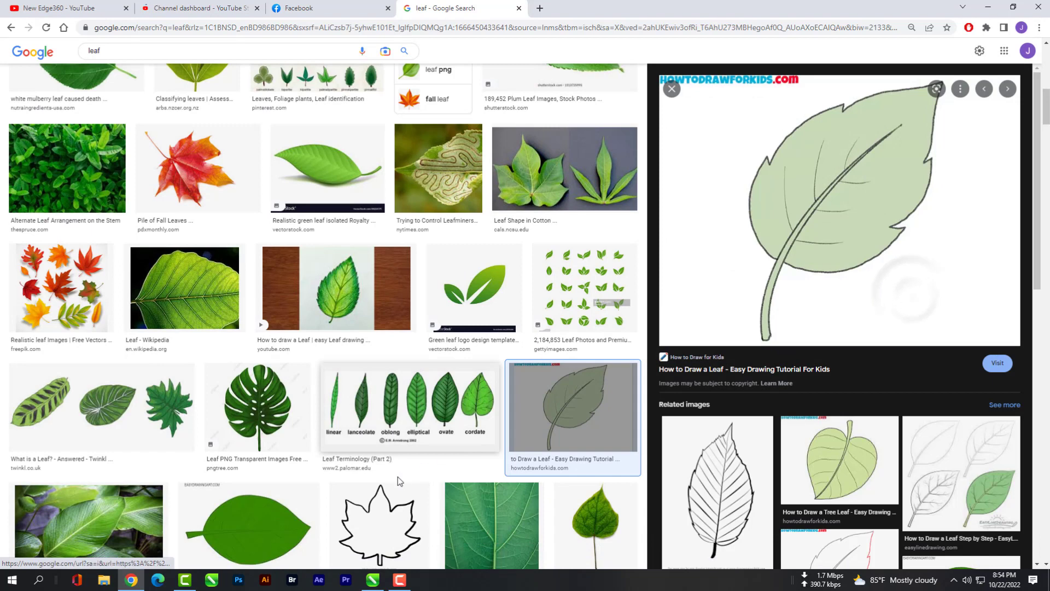
pyautogui.click(372, 579)
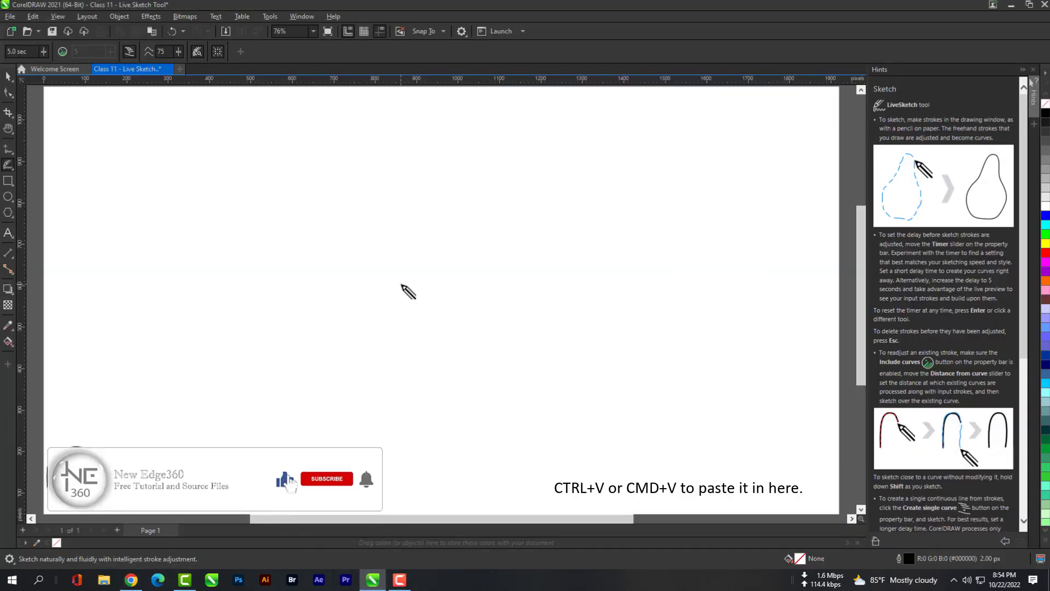
pyautogui.hotkey('ctrl', 'v')
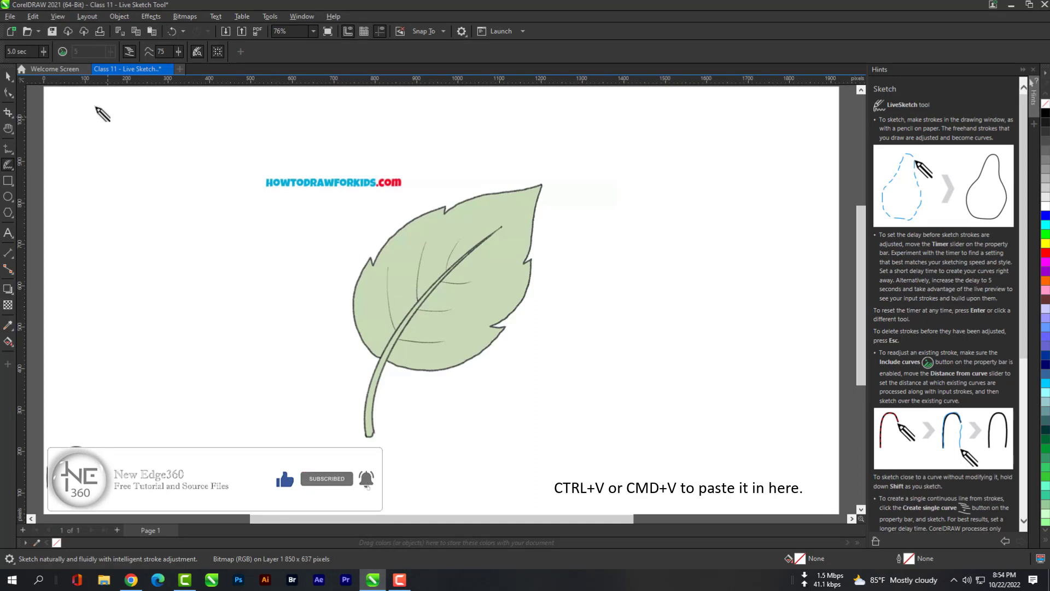
# Enlarge the pasted leaf bitmap with the Pick tool to about 1,368 by 1,019 px and position it to fill the page height
pyautogui.click(8, 77)
pyautogui.moveTo(263, 443); pyautogui.dragTo(173, 462)
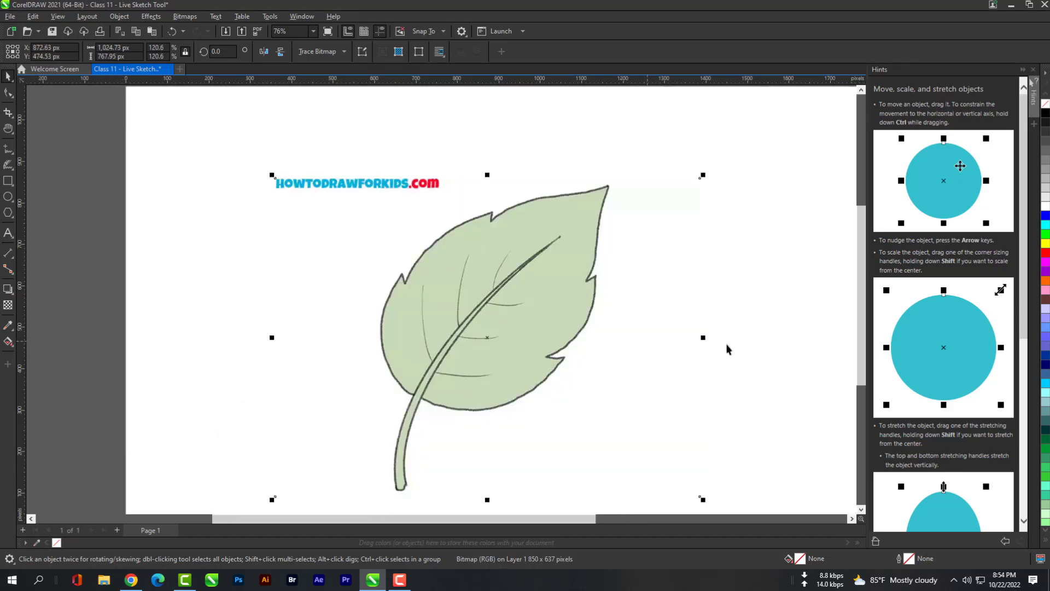
pyautogui.moveTo(703, 337); pyautogui.dragTo(846, 337)
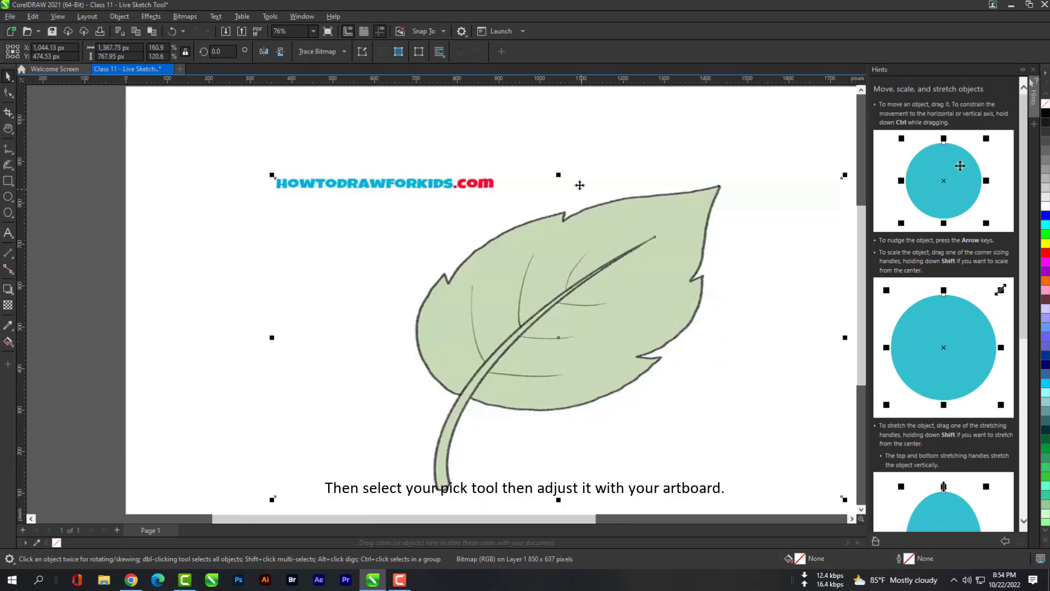
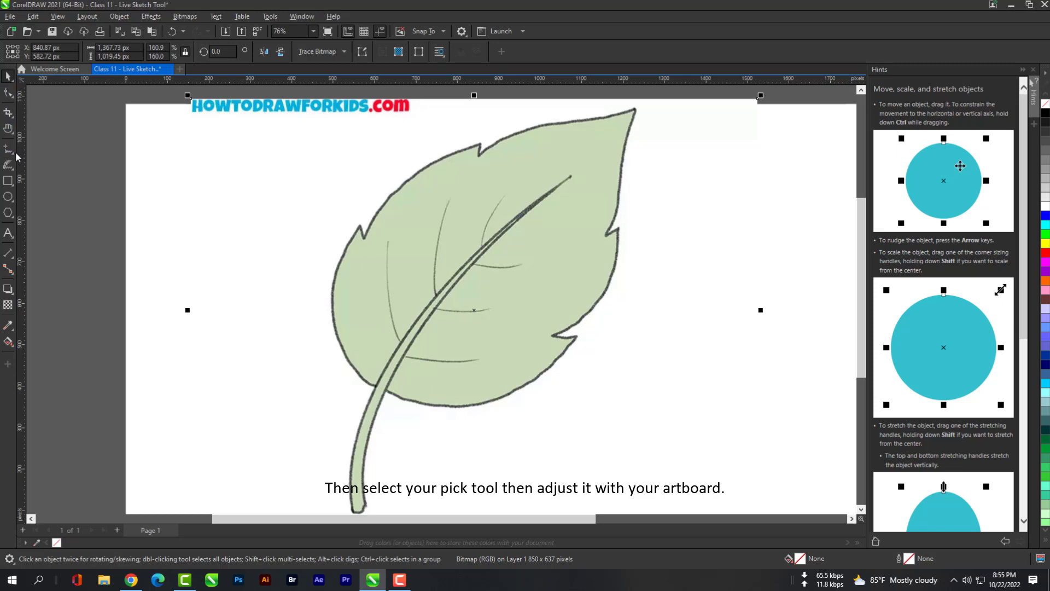
pyautogui.moveTo(520, 519); pyautogui.dragTo(554, 516)
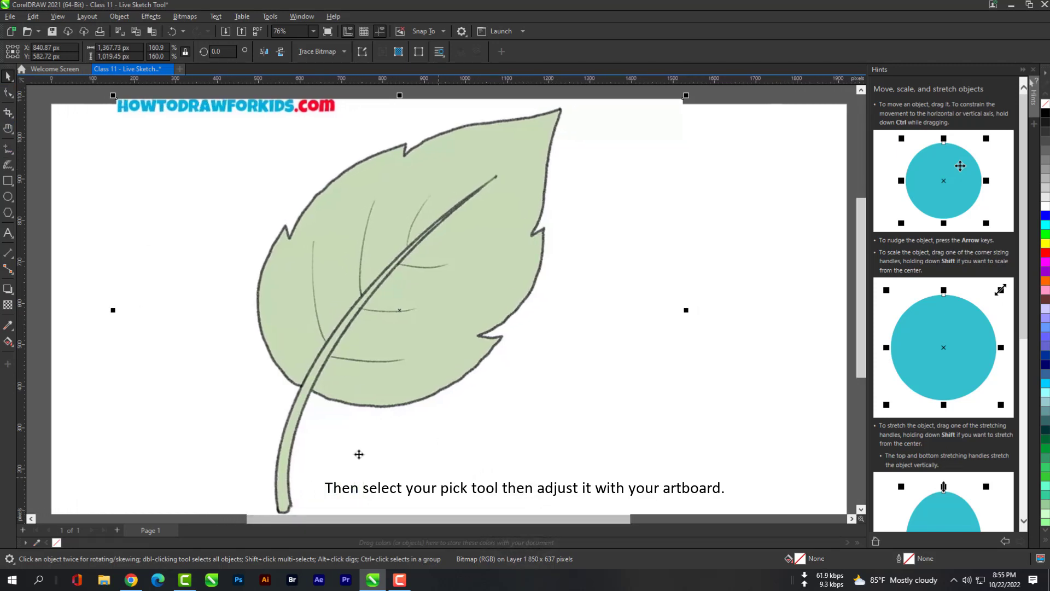
# Trace the leaf with LiveSketch from the upper notch along the edge to the tip and down to the right notch
pyautogui.click(12, 172)
pyautogui.click(33, 181)
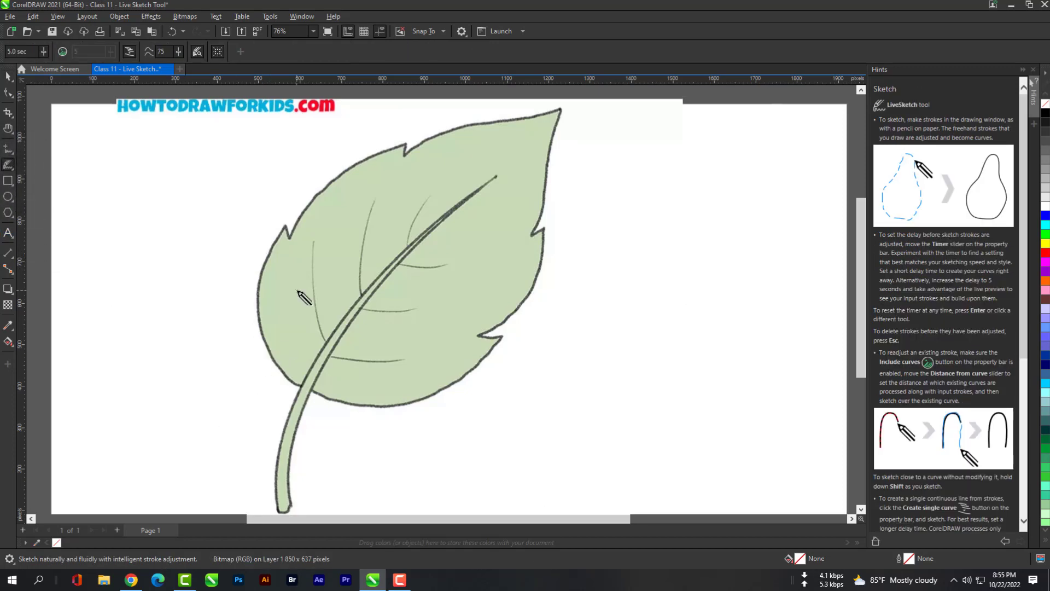
pyautogui.moveTo(406, 155)
pyautogui.mouseDown()
pyautogui.moveTo(445, 134)
pyautogui.moveTo(561, 111)
pyautogui.mouseUp()
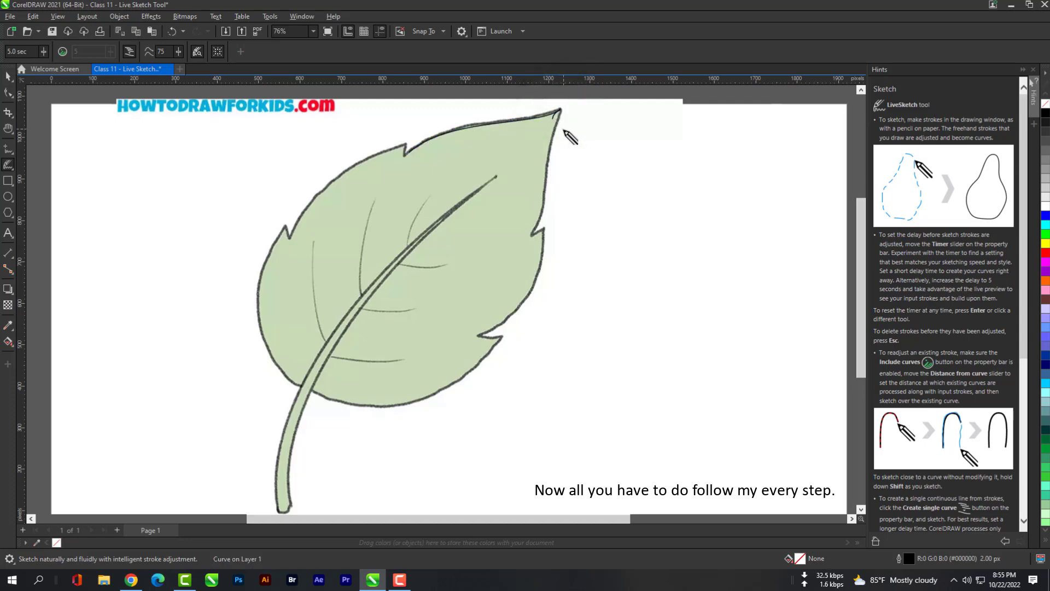
pyautogui.hotkey('ctrl', 'z')
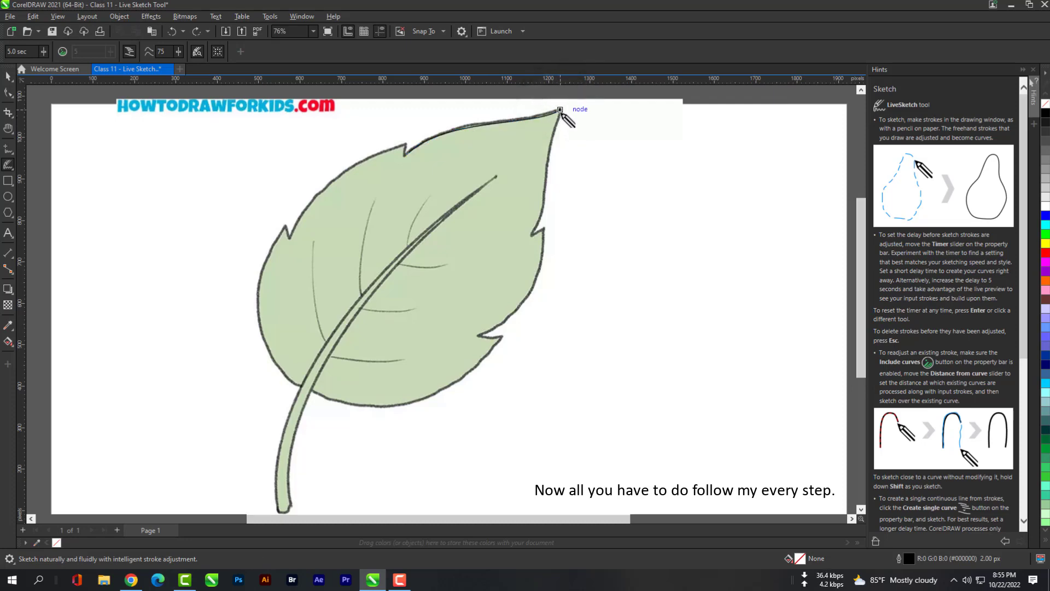
pyautogui.moveTo(560, 110); pyautogui.dragTo(543, 231)
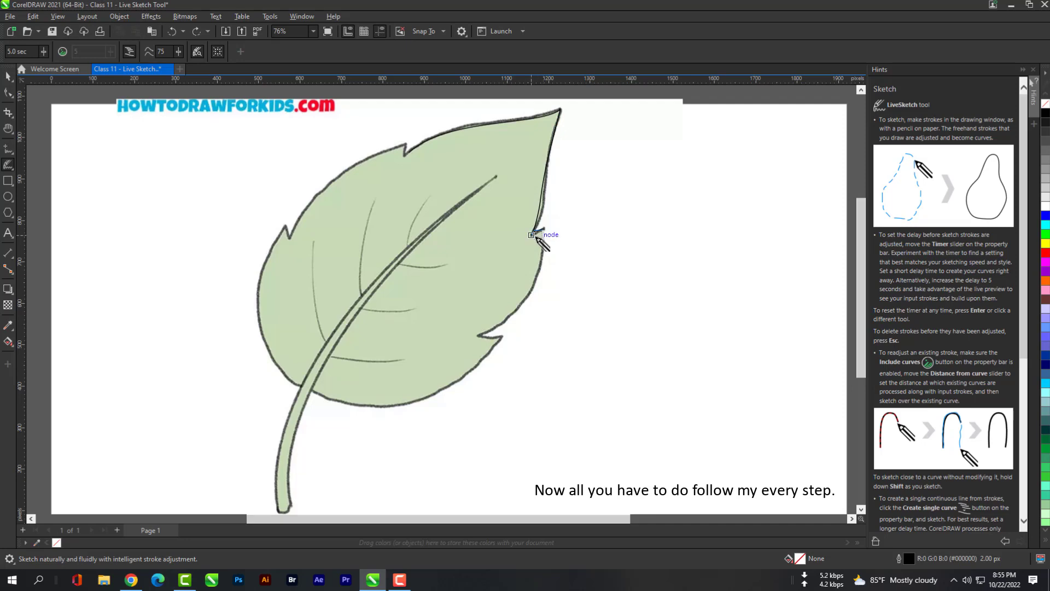
pyautogui.hotkey('ctrl', 'z')
# Trace the right notch, the right edge below it and the leaf's lower edge as far as the stem
pyautogui.moveTo(533, 235); pyautogui.dragTo(543, 230)
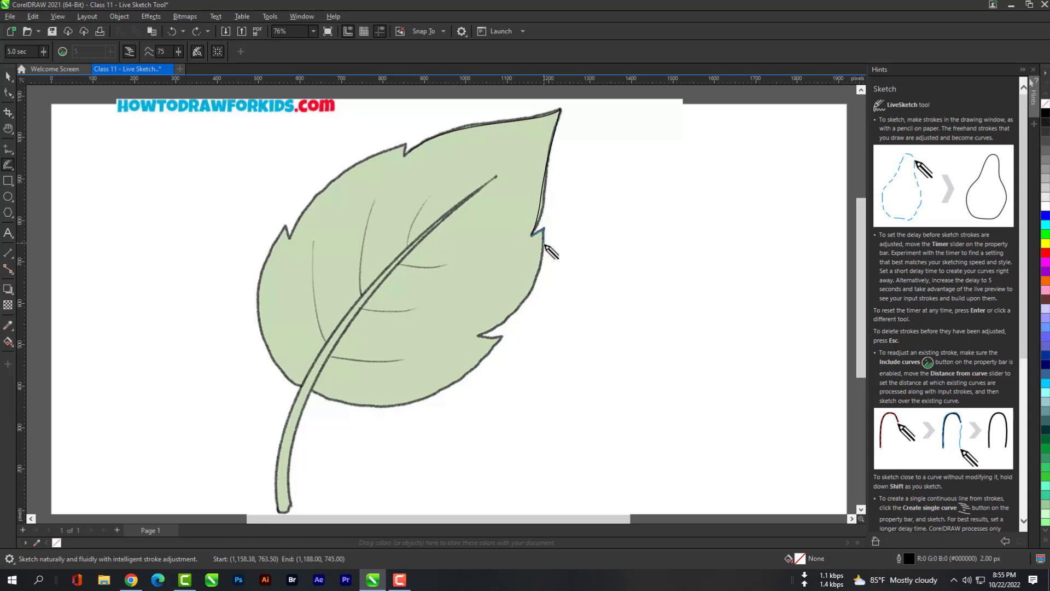
pyautogui.moveTo(537, 281)
pyautogui.mouseDown()
pyautogui.moveTo(522, 313)
pyautogui.moveTo(485, 332)
pyautogui.mouseUp()
pyautogui.moveTo(480, 362)
pyautogui.mouseDown()
pyautogui.moveTo(433, 394)
pyautogui.moveTo(381, 406)
pyautogui.moveTo(295, 386)
pyautogui.moveTo(275, 362)
pyautogui.mouseUp()
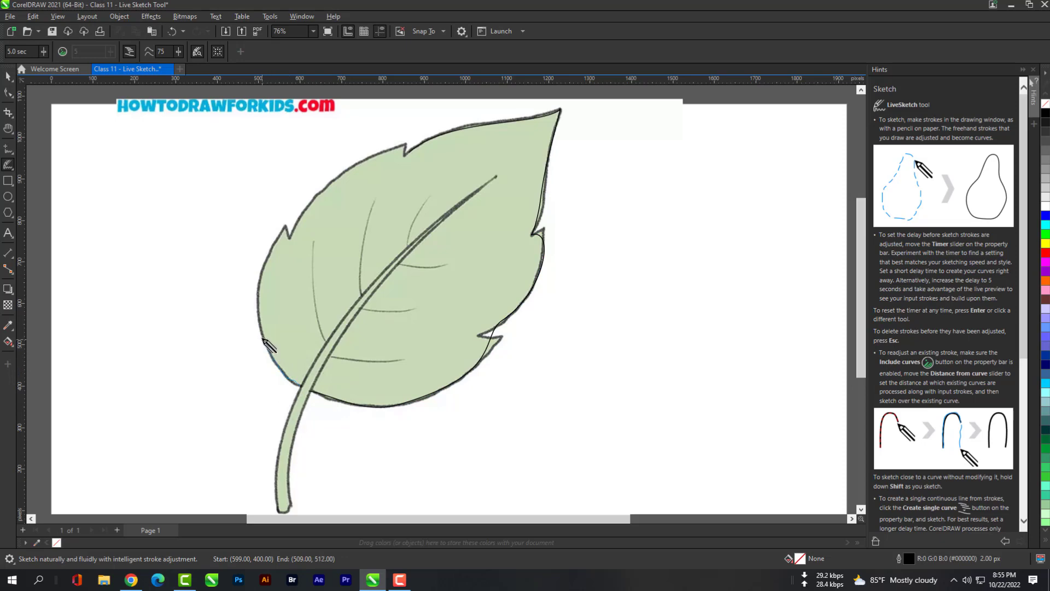
pyautogui.moveTo(255, 294); pyautogui.dragTo(273, 238)
pyautogui.moveTo(308, 213)
pyautogui.mouseDown()
pyautogui.moveTo(382, 154)
pyautogui.moveTo(490, 125)
pyautogui.mouseUp()
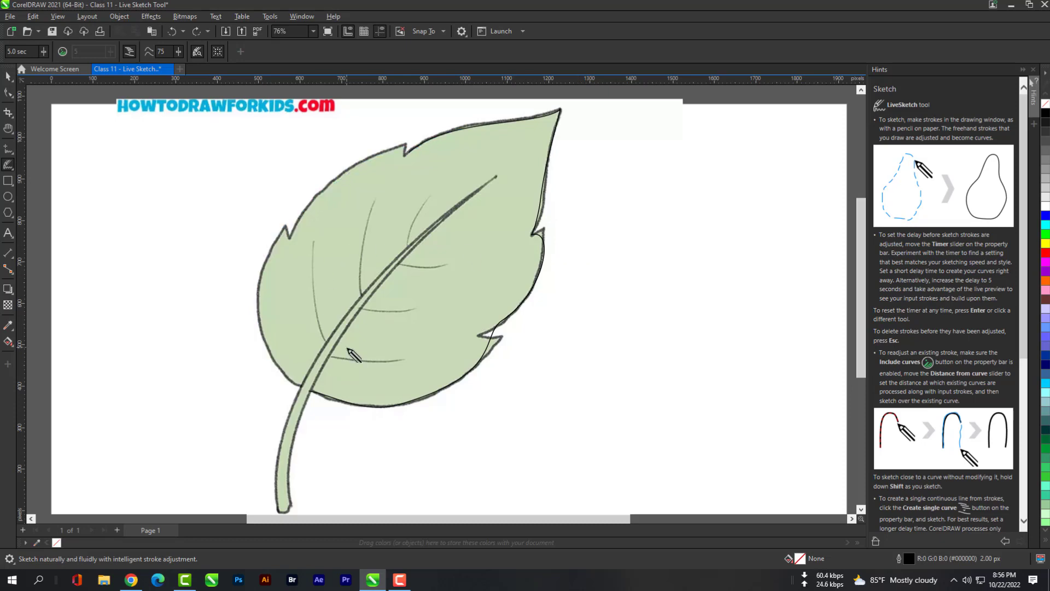
pyautogui.moveTo(303, 387); pyautogui.dragTo(275, 365)
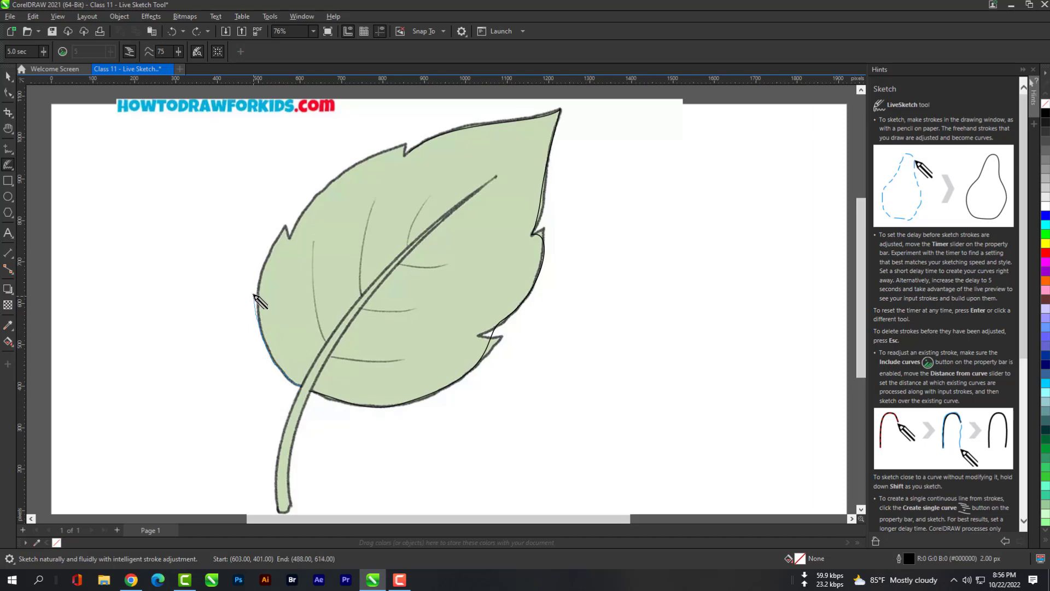
pyautogui.moveTo(255, 297); pyautogui.dragTo(253, 261)
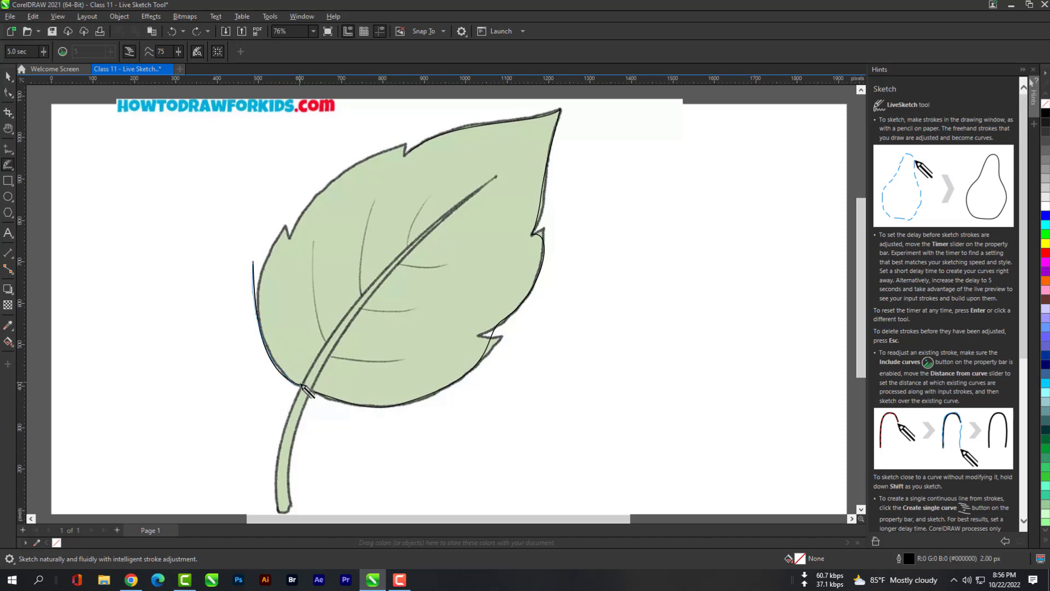
# Trace the leaf's left edge from the stem through the left notch and along the upper-left edge to the upper notch
pyautogui.moveTo(304, 390)
pyautogui.mouseDown()
pyautogui.moveTo(275, 364)
pyautogui.moveTo(259, 287)
pyautogui.mouseUp()
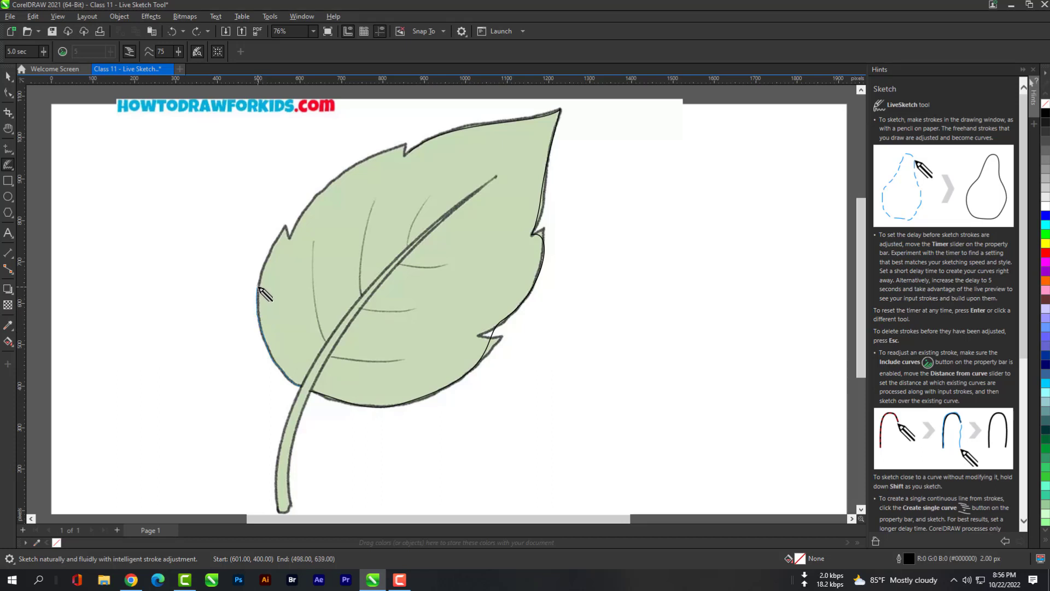
pyautogui.moveTo(280, 243)
pyautogui.mouseDown()
pyautogui.moveTo(282, 225)
pyautogui.moveTo(289, 238)
pyautogui.mouseUp()
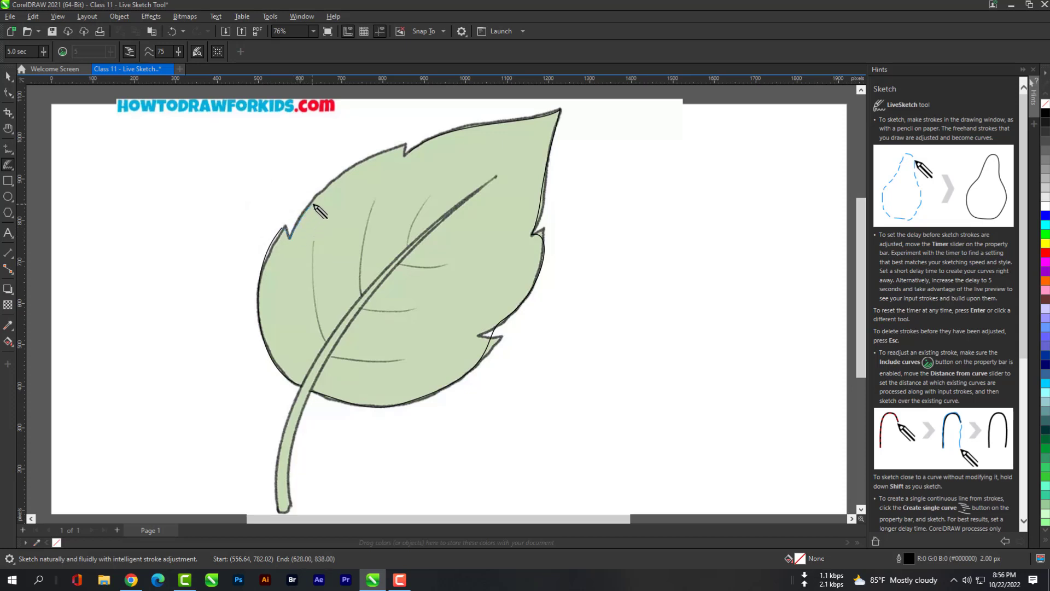
pyautogui.moveTo(323, 190)
pyautogui.mouseDown()
pyautogui.moveTo(398, 147)
pyautogui.moveTo(413, 151)
pyautogui.mouseUp()
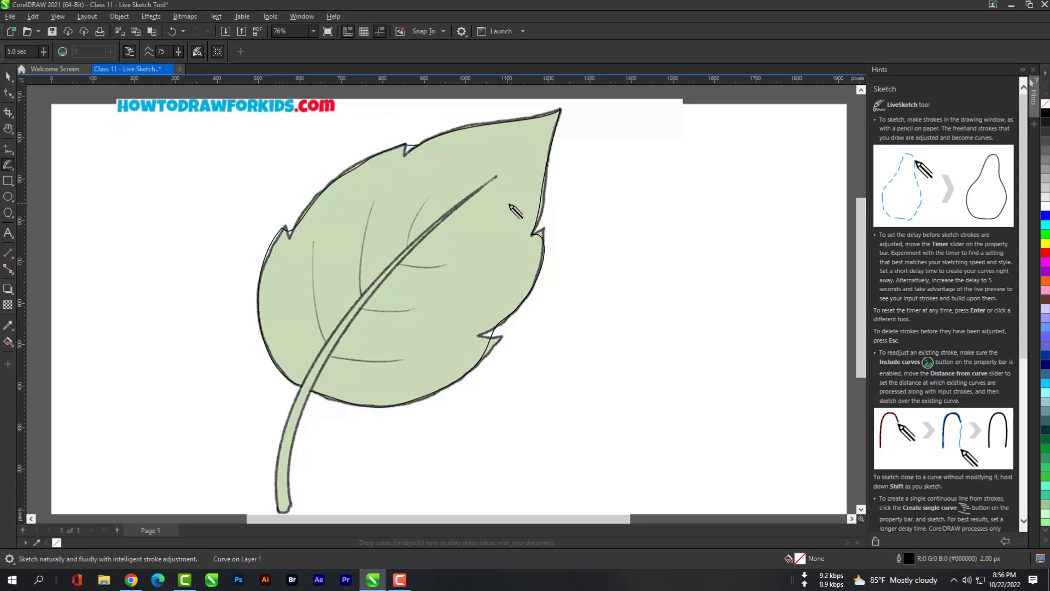
# Undo the stray upper-notch stroke and redraw the notch with short strokes to close the gap in the outline
pyautogui.hotkey('ctrl', 'z')
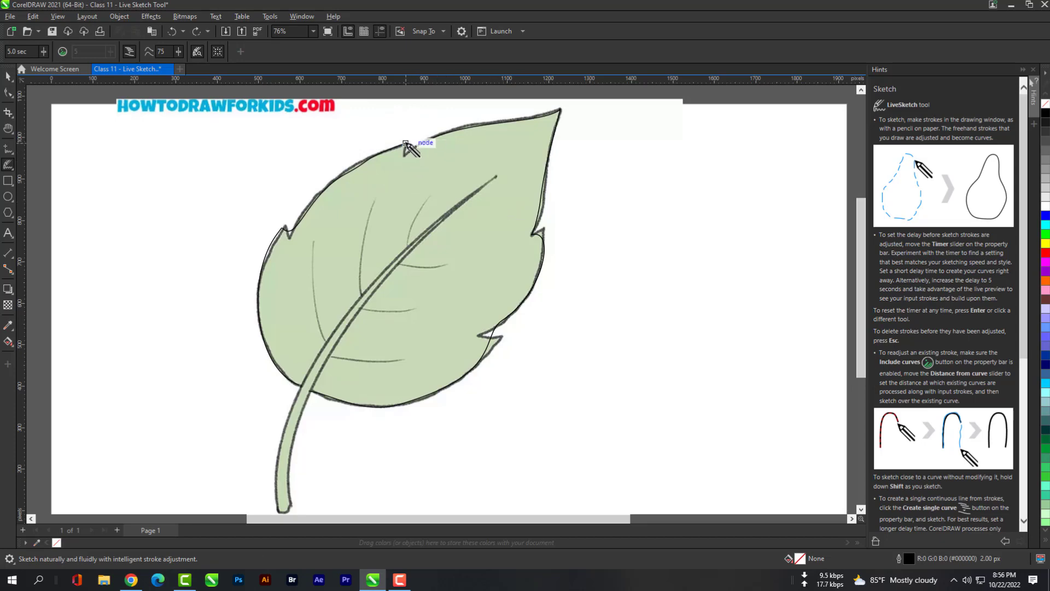
pyautogui.moveTo(405, 143); pyautogui.dragTo(403, 145)
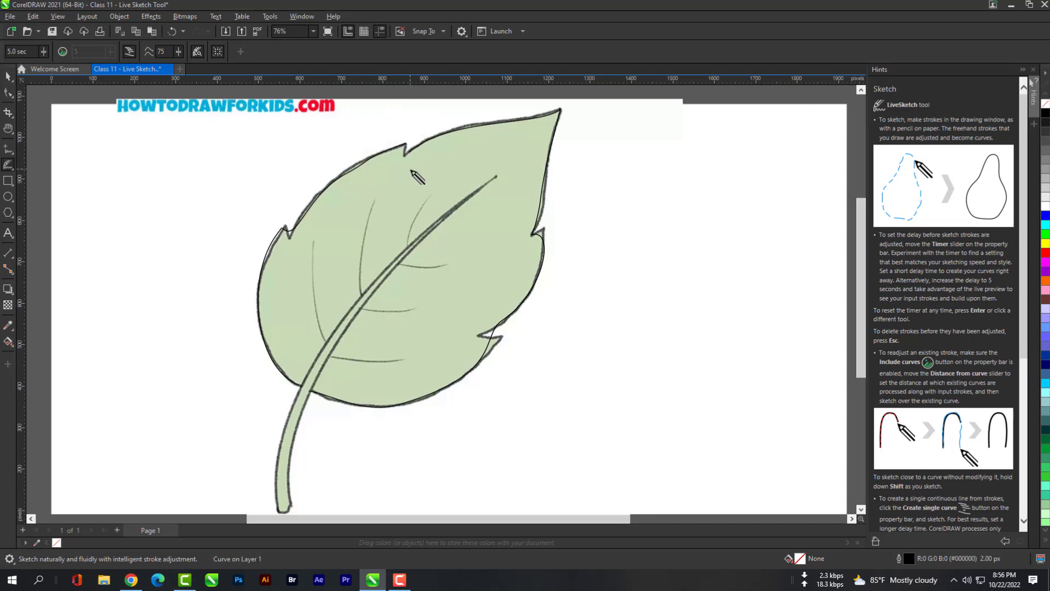
pyautogui.moveTo(405, 143); pyautogui.dragTo(409, 152)
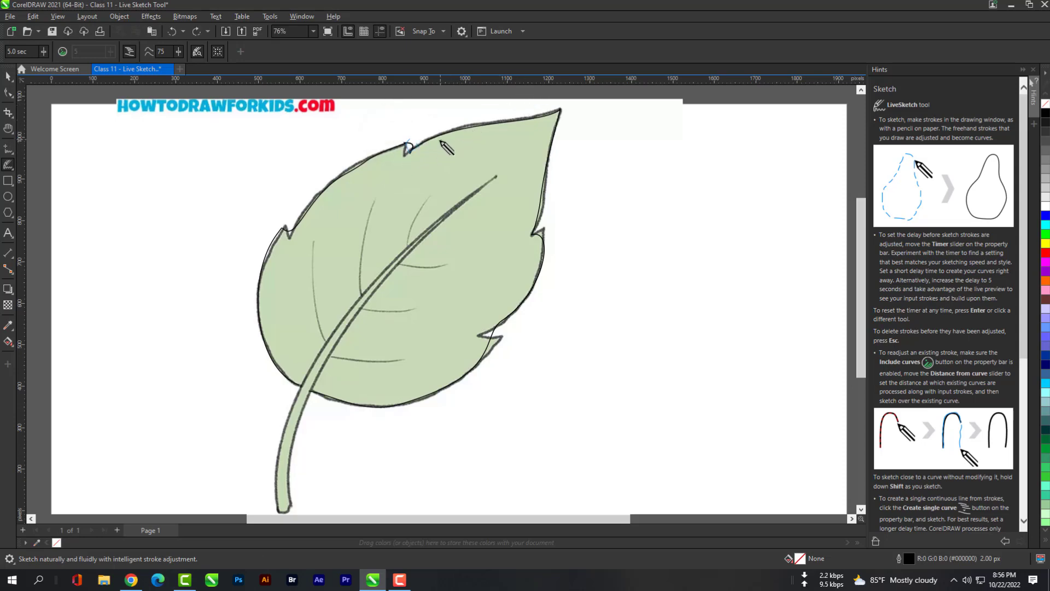
pyautogui.hotkey('ctrl', 'z')
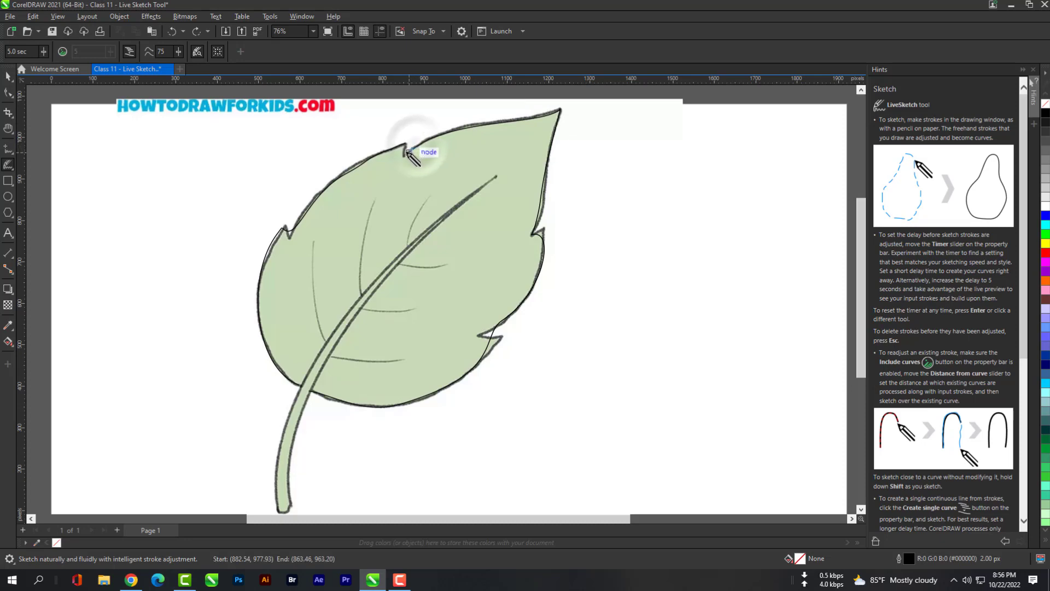
pyautogui.moveTo(416, 146)
pyautogui.mouseDown()
pyautogui.moveTo(405, 153)
pyautogui.moveTo(408, 143)
pyautogui.mouseUp()
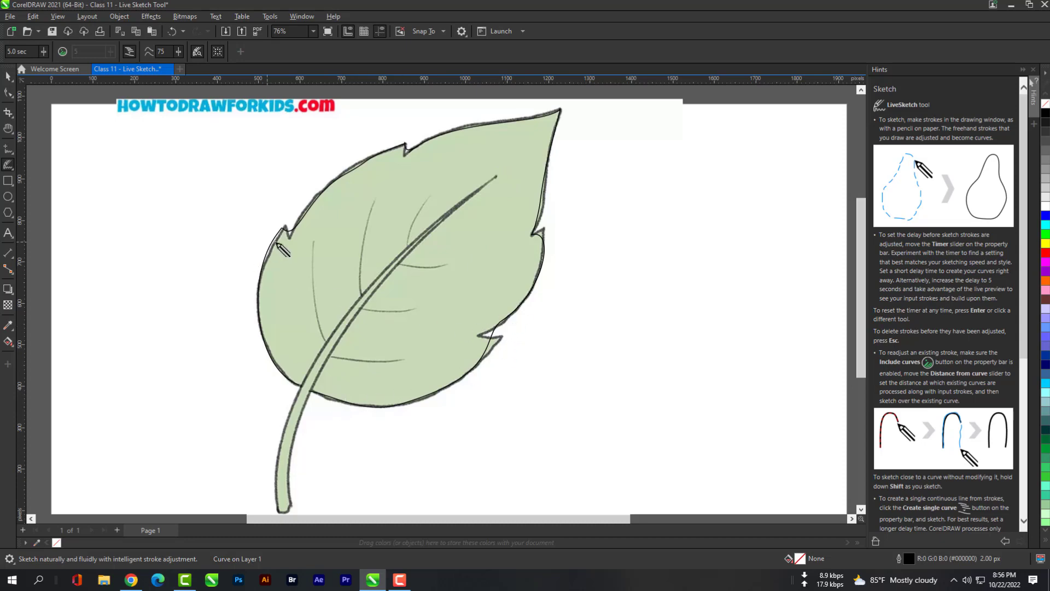
# Finish tracing the edge below the lower-right notch and sketch the six side veins, three on each side of the midrib
pyautogui.moveTo(493, 350); pyautogui.dragTo(488, 364)
pyautogui.moveTo(331, 357); pyautogui.dragTo(401, 359)
pyautogui.moveTo(362, 310); pyautogui.dragTo(411, 309)
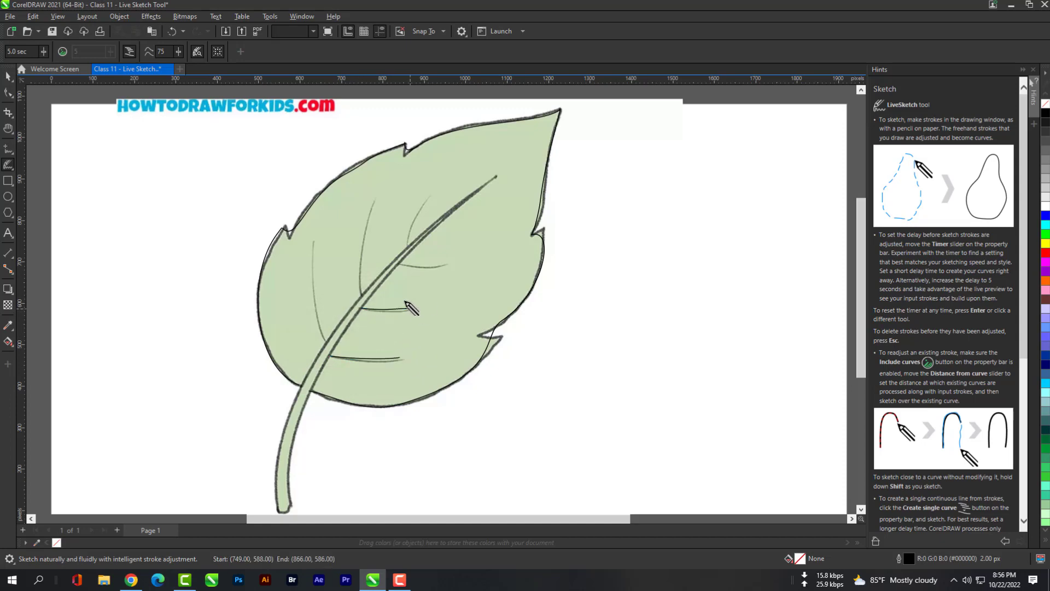
pyautogui.moveTo(403, 265); pyautogui.dragTo(444, 266)
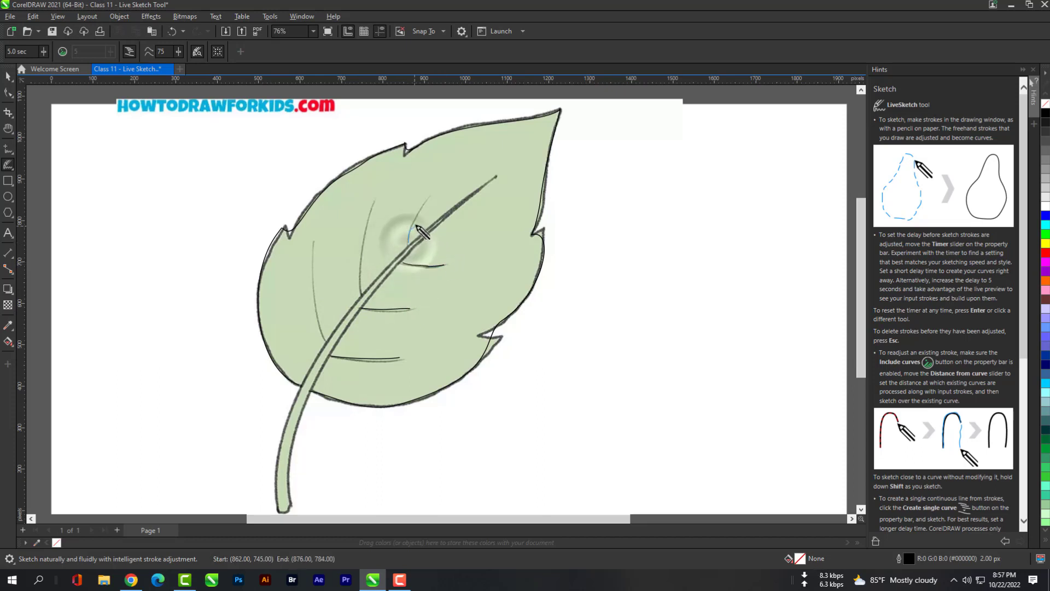
pyautogui.moveTo(409, 242)
pyautogui.mouseDown()
pyautogui.moveTo(427, 199)
pyautogui.moveTo(372, 210)
pyautogui.moveTo(363, 299)
pyautogui.mouseUp()
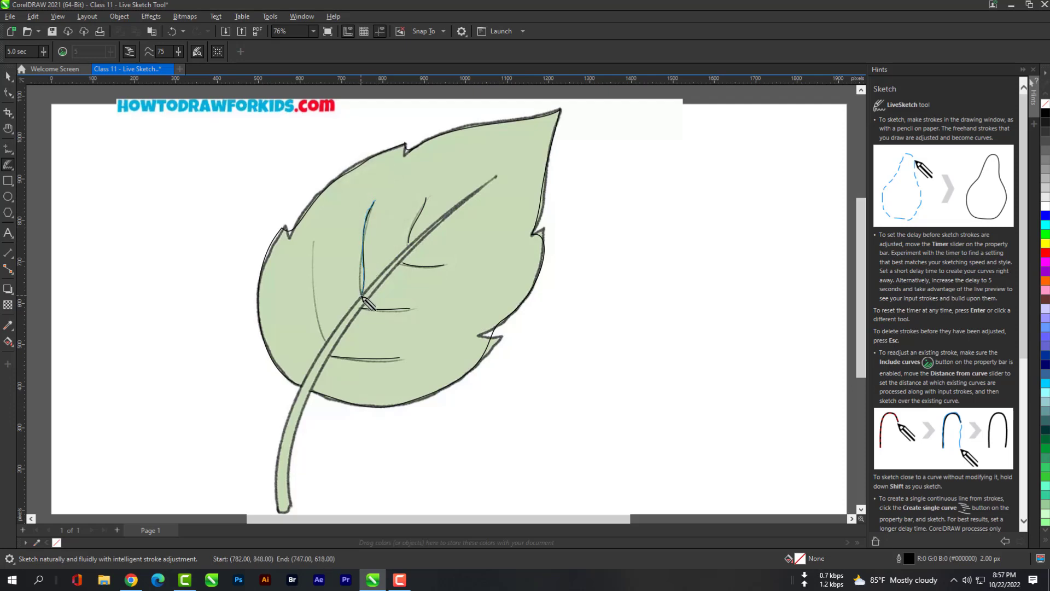
pyautogui.moveTo(324, 341); pyautogui.dragTo(309, 239)
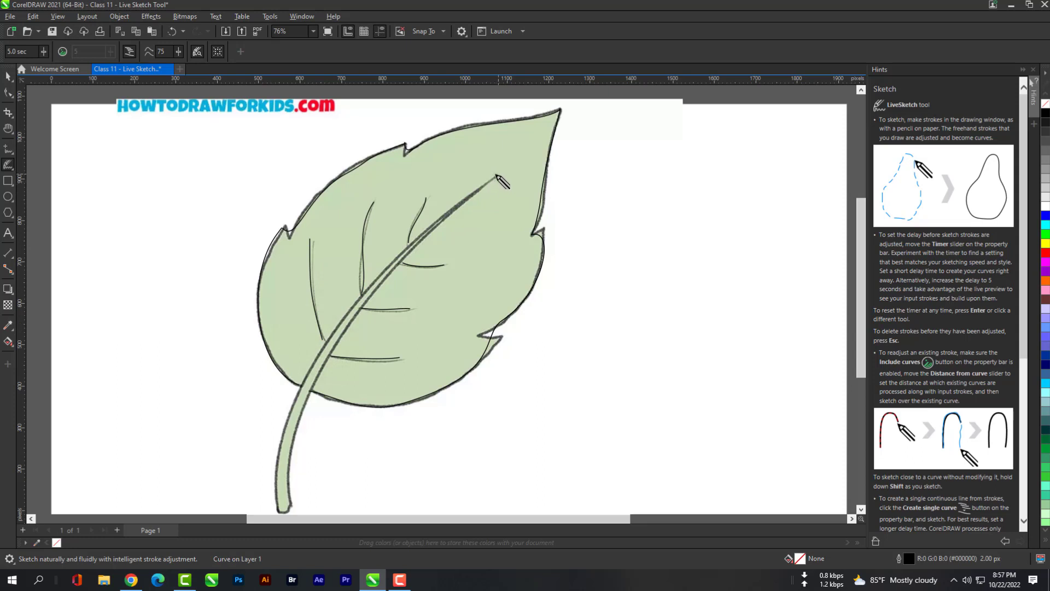
# Trace both sides of the leaf's midrib and the outline of the stem, including its base
pyautogui.moveTo(495, 176)
pyautogui.mouseDown()
pyautogui.moveTo(409, 244)
pyautogui.moveTo(349, 317)
pyautogui.moveTo(299, 430)
pyautogui.moveTo(290, 511)
pyautogui.moveTo(305, 481)
pyautogui.mouseUp()
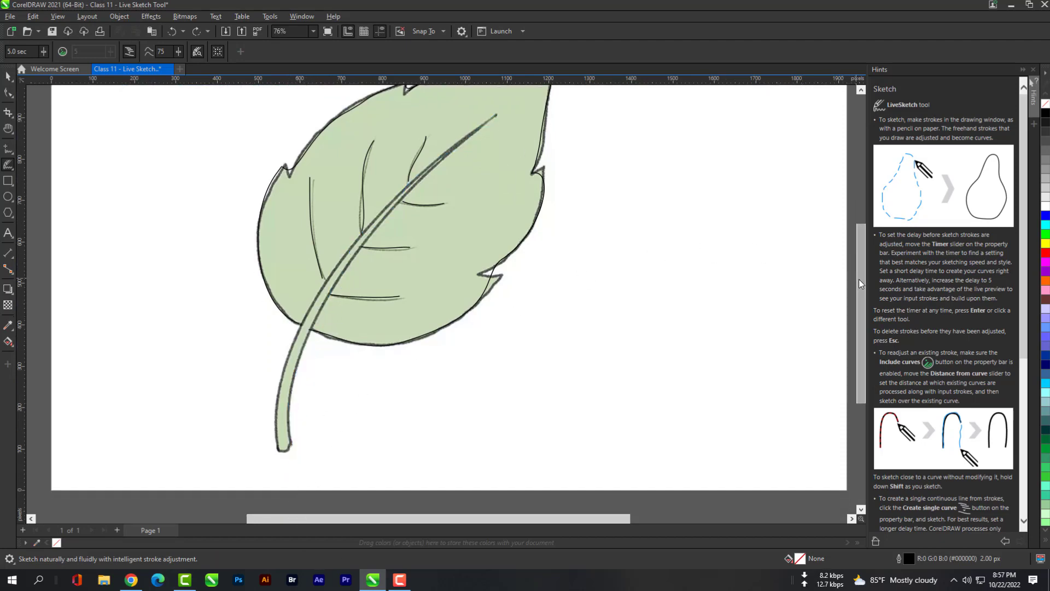
pyautogui.moveTo(862, 281); pyautogui.dragTo(862, 267)
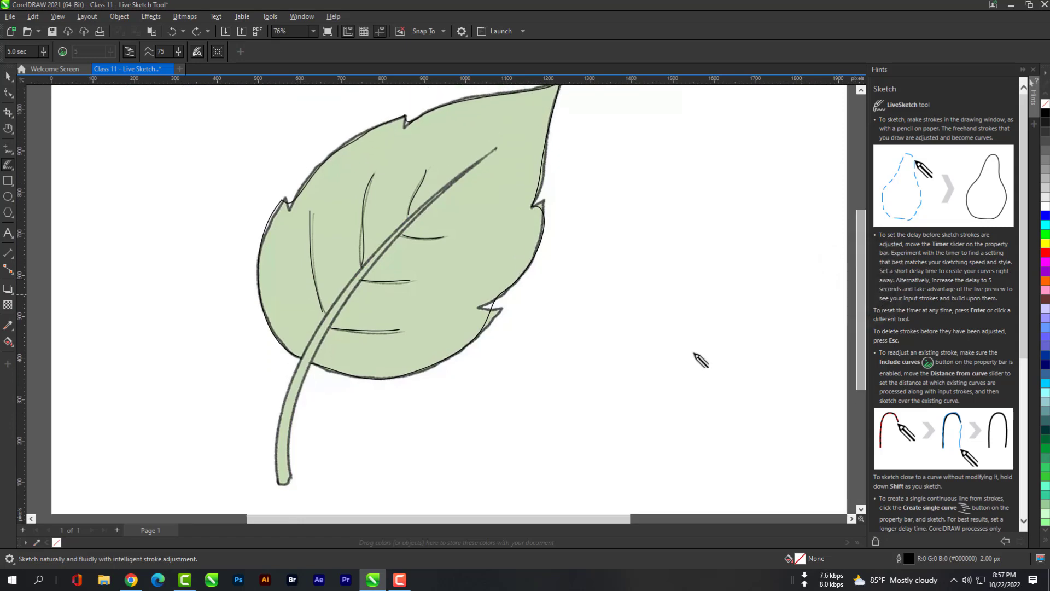
pyautogui.moveTo(291, 475); pyautogui.dragTo(279, 483)
pyautogui.moveTo(276, 448); pyautogui.dragTo(304, 357)
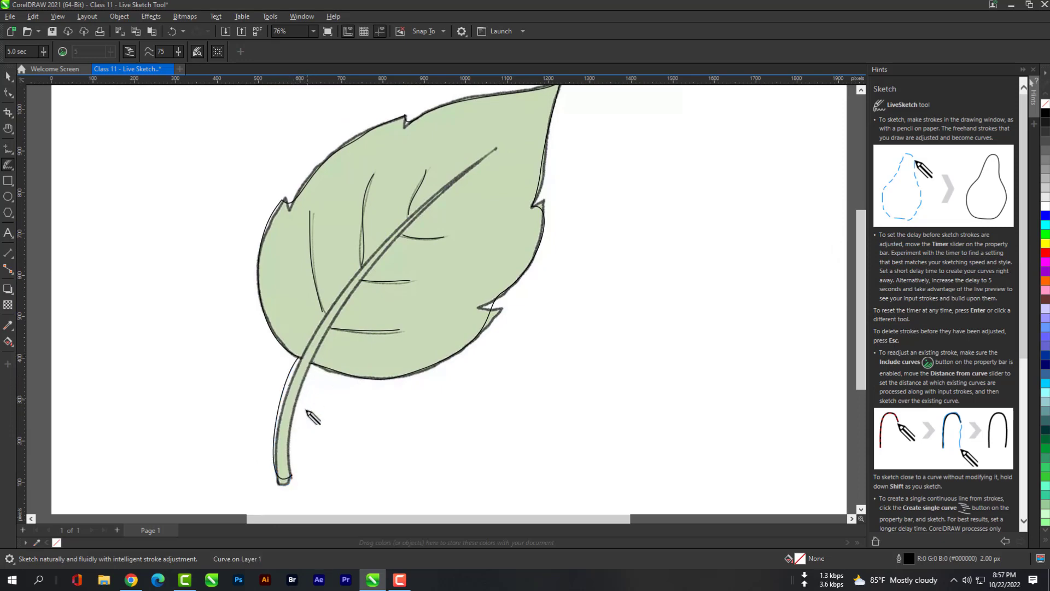
pyautogui.moveTo(295, 473)
pyautogui.mouseDown()
pyautogui.moveTo(307, 395)
pyautogui.moveTo(327, 368)
pyautogui.moveTo(316, 353)
pyautogui.moveTo(335, 323)
pyautogui.moveTo(416, 218)
pyautogui.moveTo(498, 146)
pyautogui.moveTo(355, 280)
pyautogui.moveTo(307, 359)
pyautogui.mouseUp()
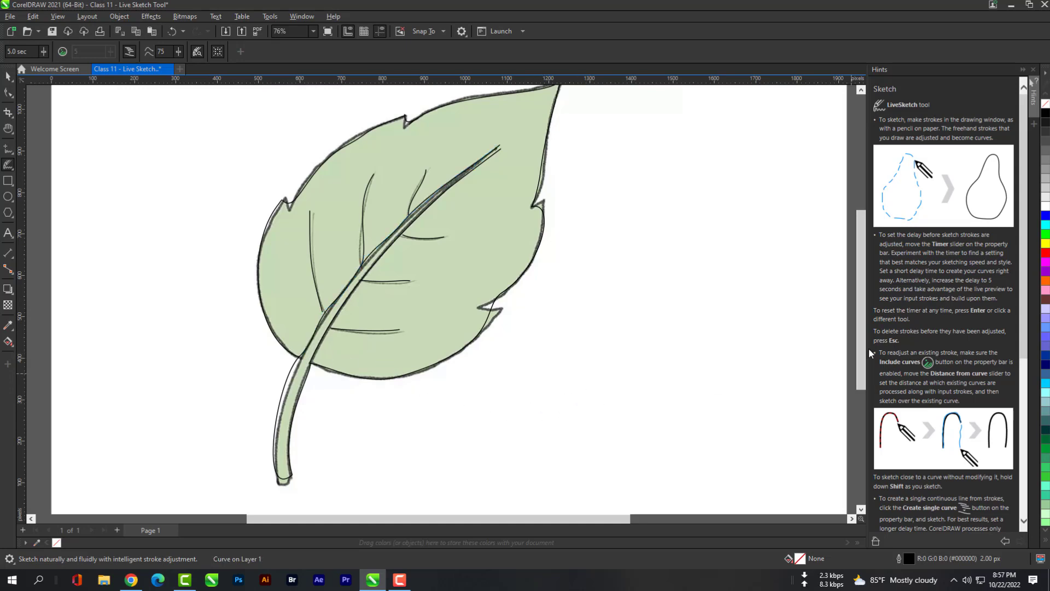
# Delete the pasted leaf reference image from behind the traced curves
pyautogui.scroll(2, 864, 334)
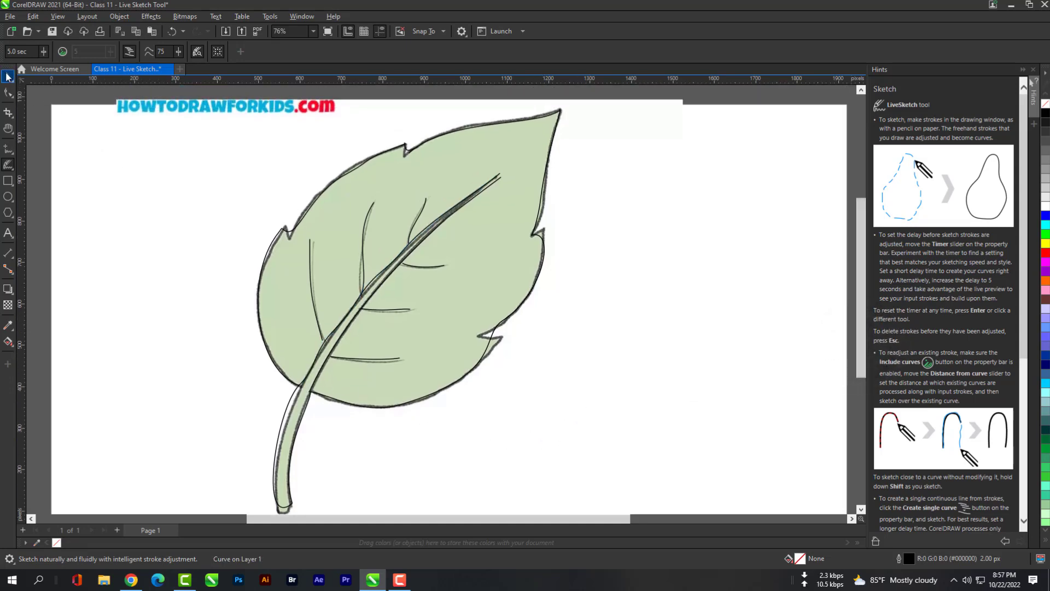
pyautogui.click(7, 77)
pyautogui.click(249, 123)
pyautogui.press('Delete')
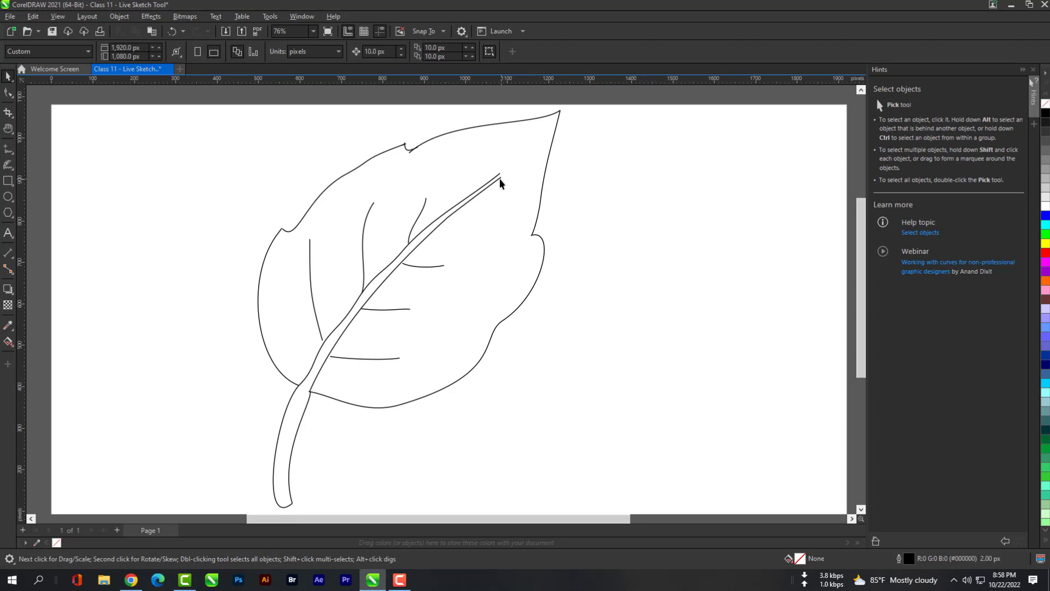
# Enable Include curves for LiveSketch and sketch a short stroke joining the midrib's two lines into a point at the tip
pyautogui.click(13, 170)
pyautogui.click(23, 175)
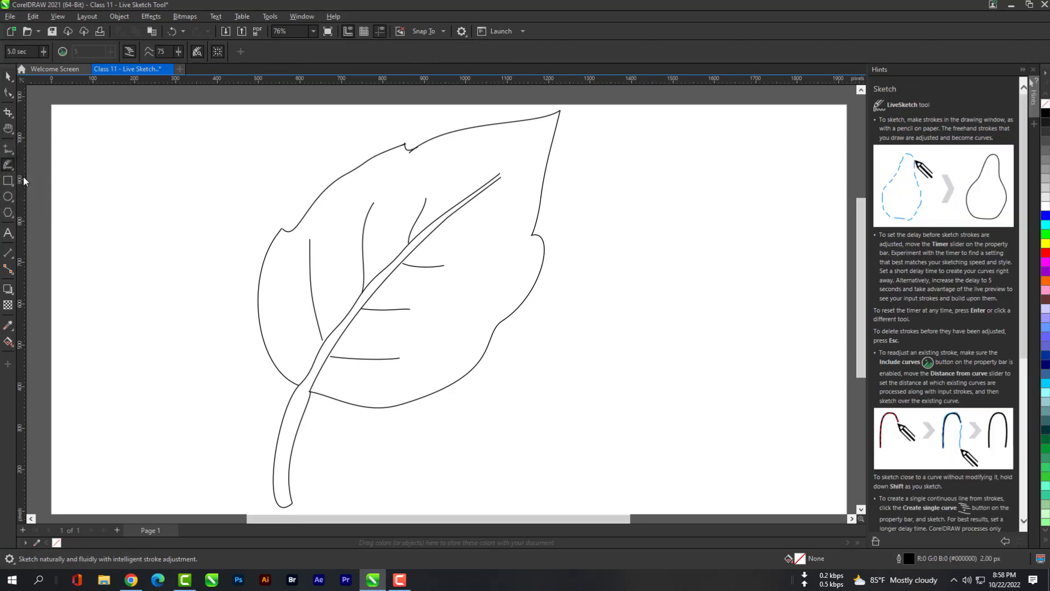
pyautogui.click(63, 52)
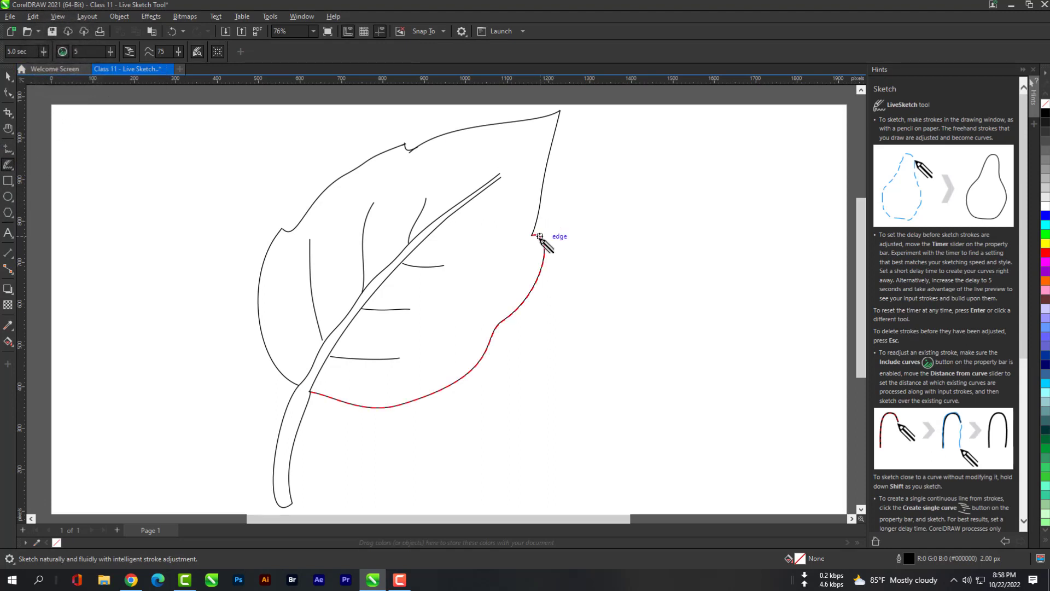
pyautogui.moveTo(499, 174); pyautogui.dragTo(503, 177)
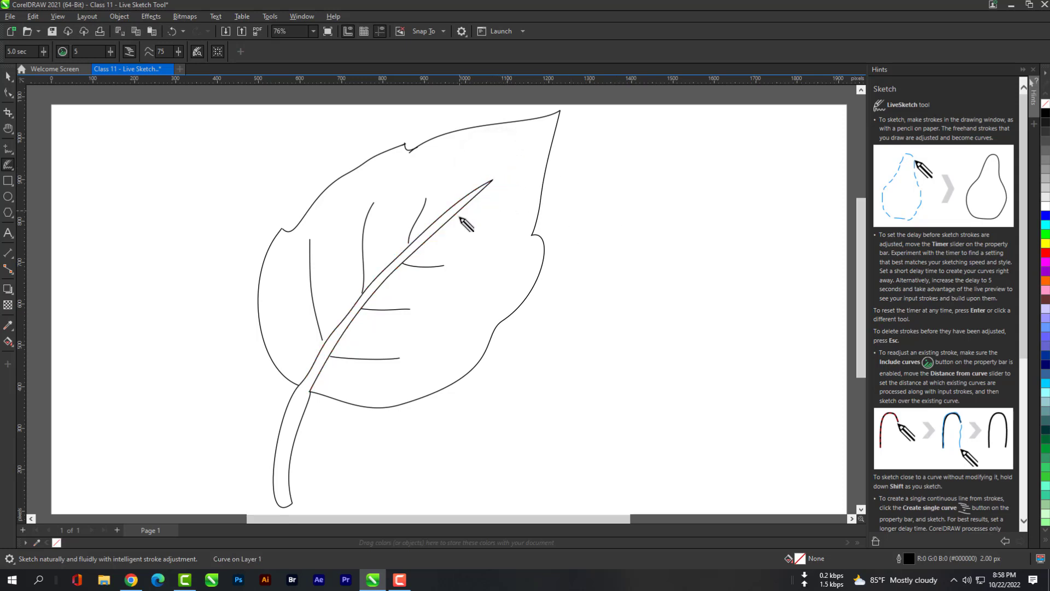
# Try to connect the short upper vein to the midrib, undo that stroke and turn off Include curves
pyautogui.click(408, 242)
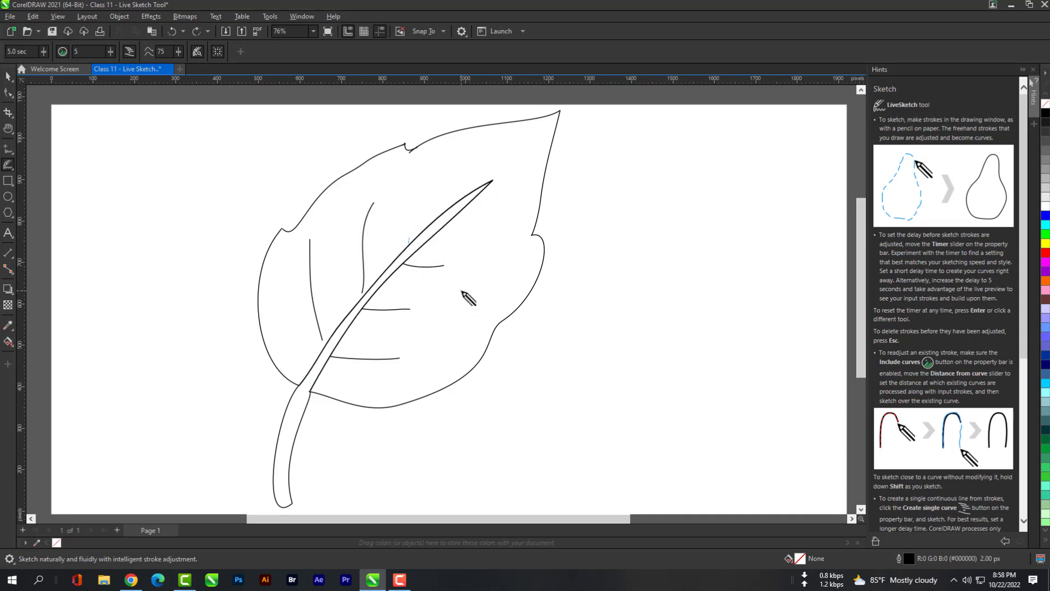
pyautogui.click(64, 53)
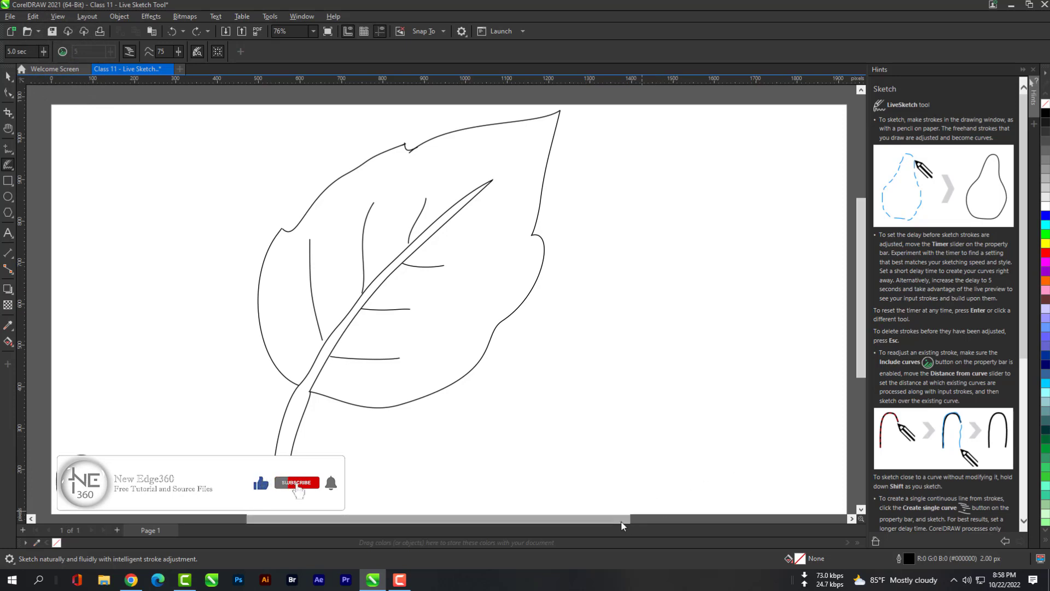
pyautogui.moveTo(620, 518); pyautogui.dragTo(625, 520)
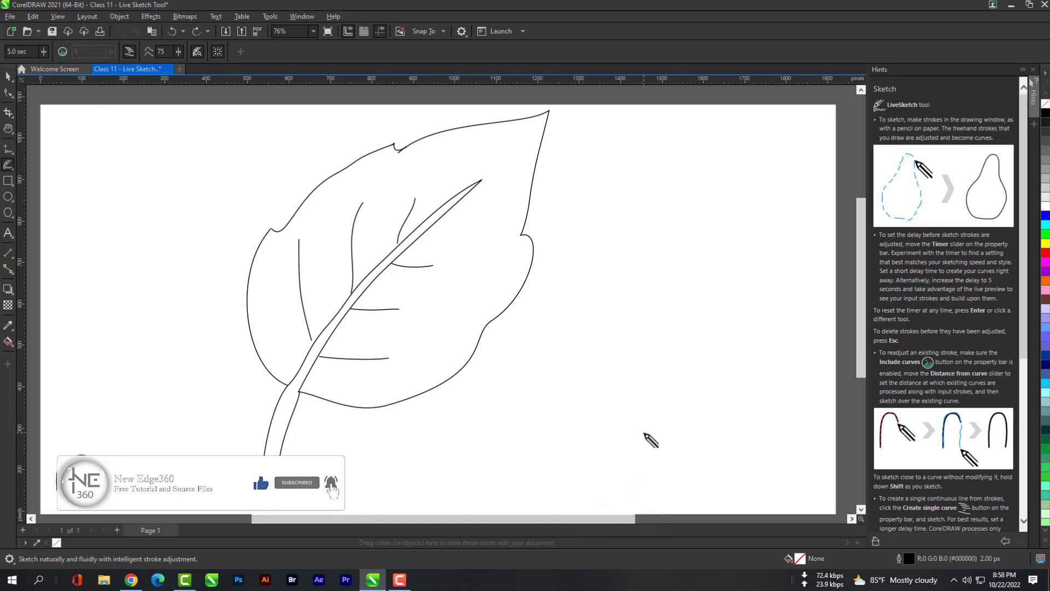